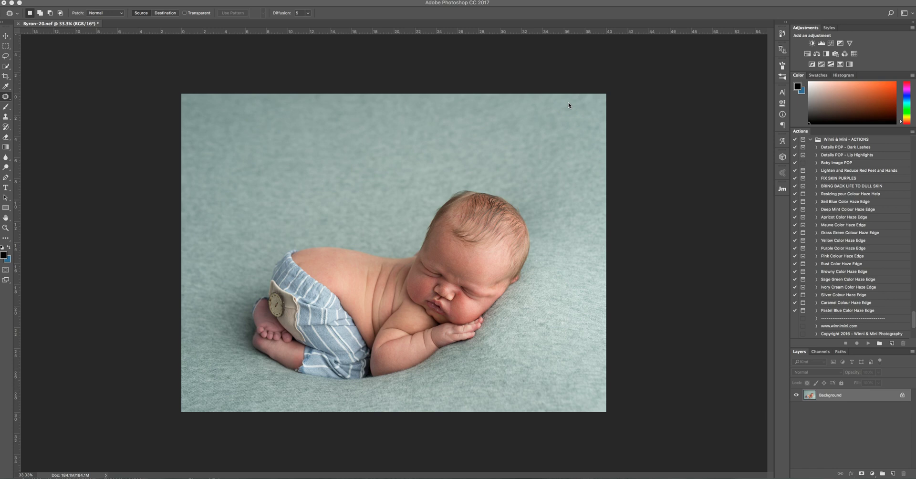
Duplicate the Background layer and add a Hue/Saturation adjustment layer above the copy.
left_click(690, 373)
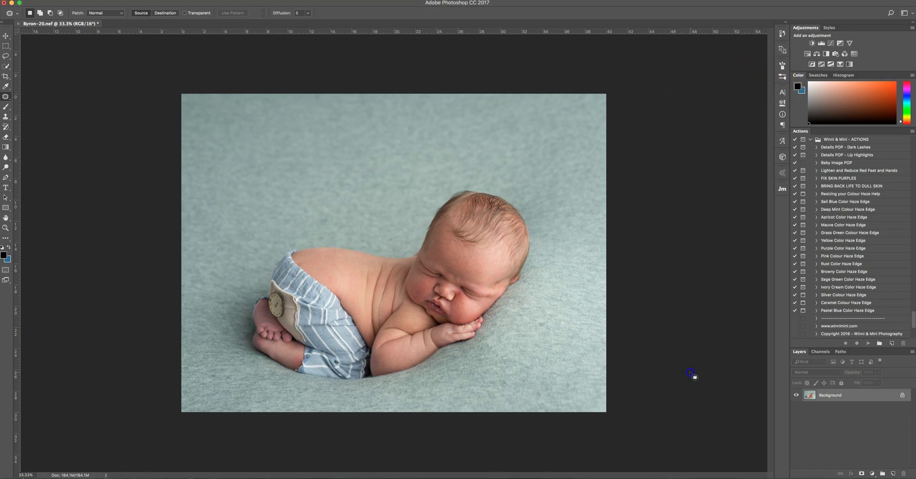
key("super+j")
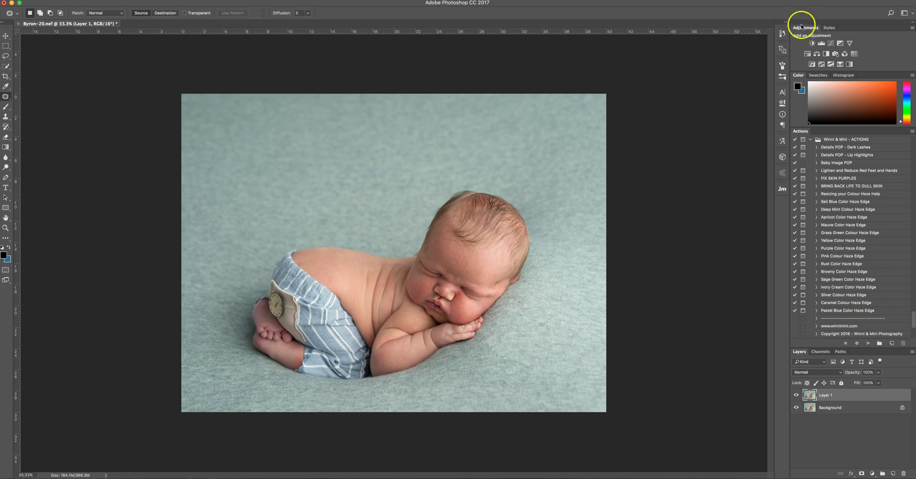
left_click(806, 54)
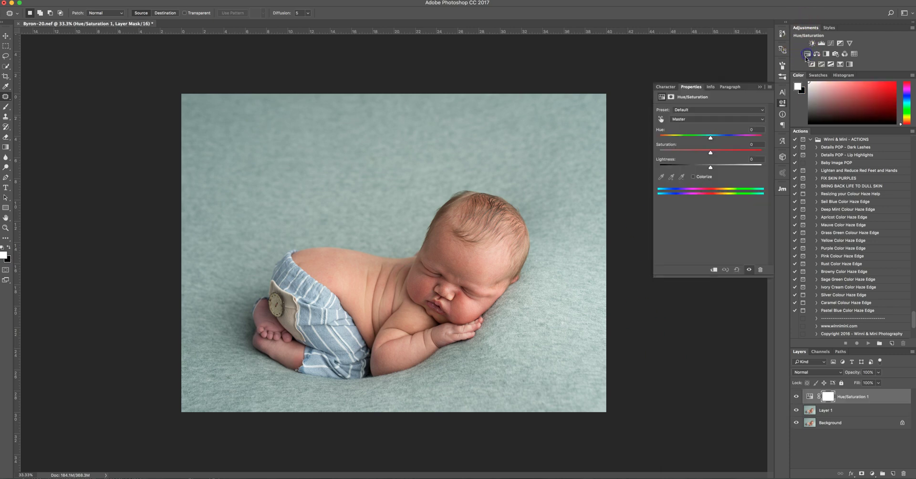
Target the Reds range of the Hue/Saturation adjustment by sampling the red cheek, and add the forehead skin to the sample.
left_click(661, 119)
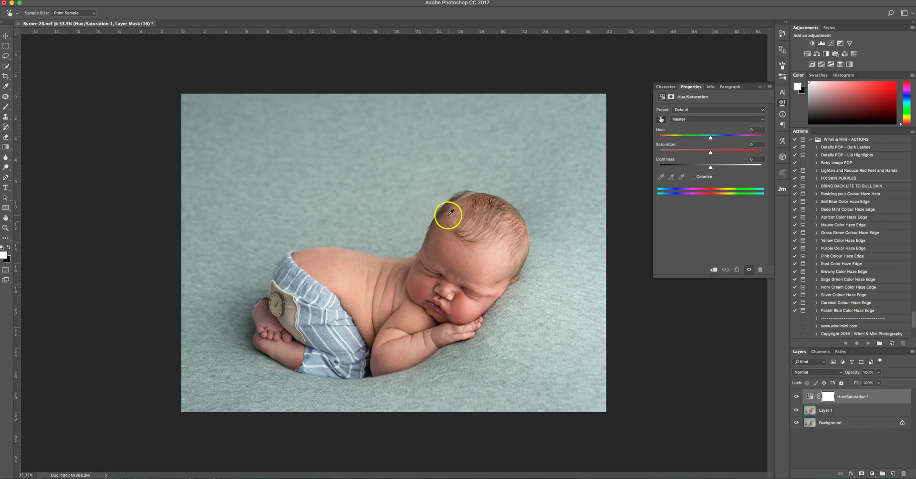
left_click(461, 289)
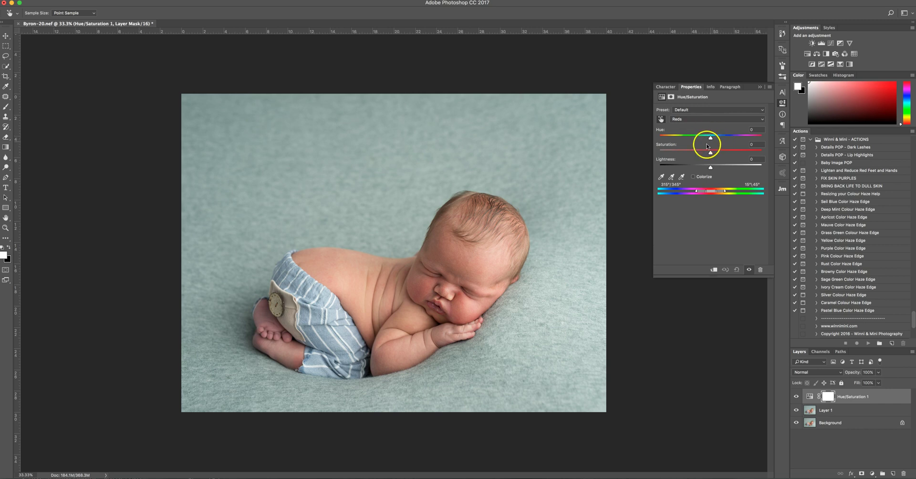
left_click(671, 178)
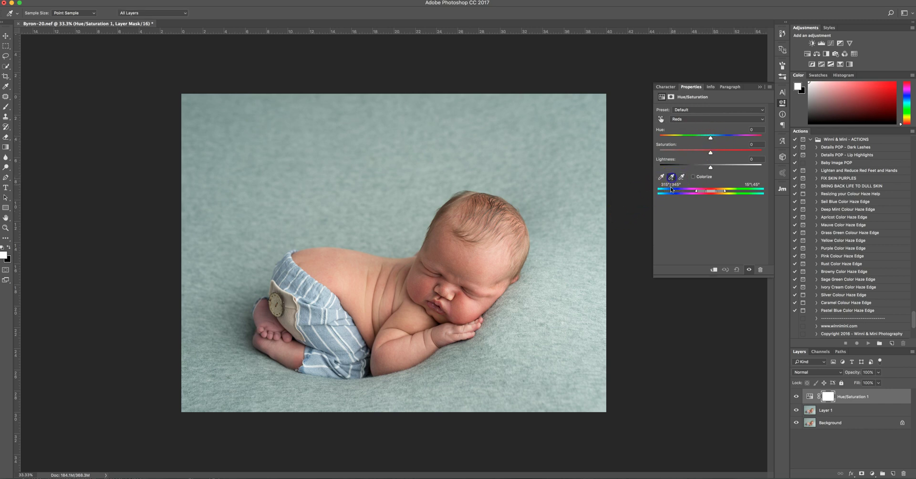
left_click(444, 257)
Push the Reds Hue to +180 to reveal the affected skin and narrow the upper end of the color range to 359°/26°.
left_click_drag(710, 139, 713, 139)
left_click_drag(725, 193, 726, 193)
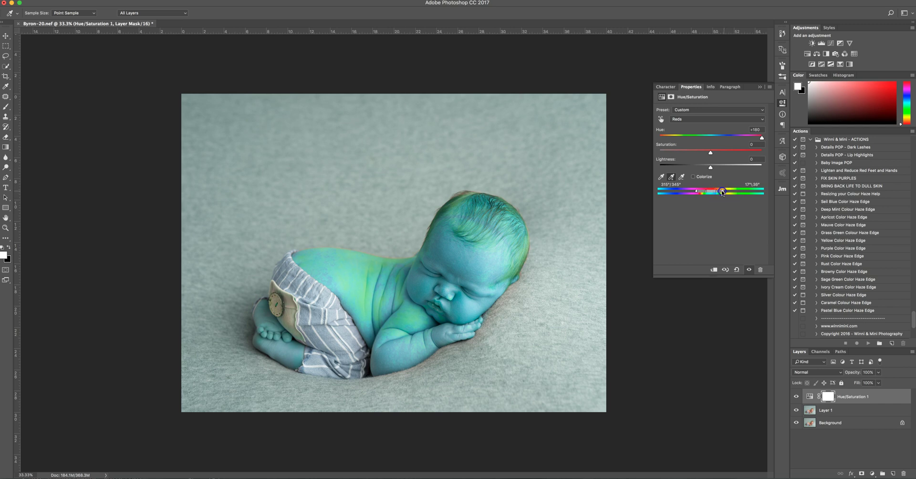
left_click_drag(719, 191, 716, 193)
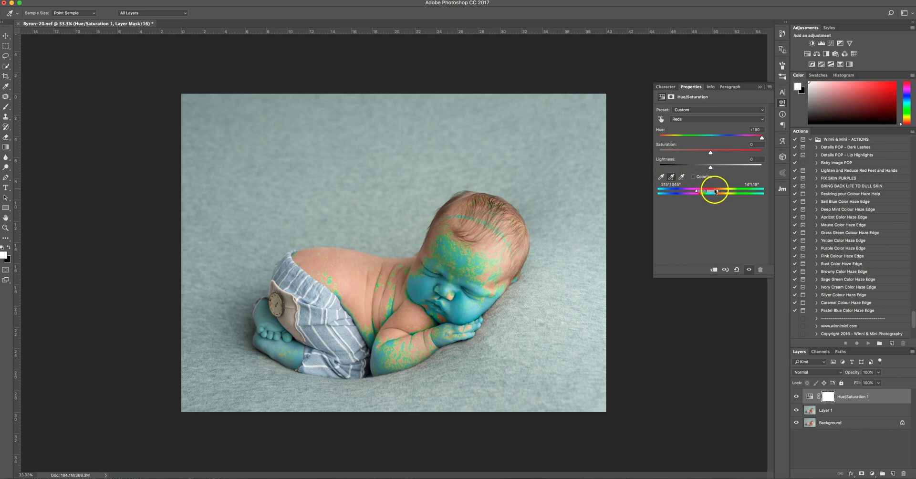
left_click_drag(717, 192, 713, 192)
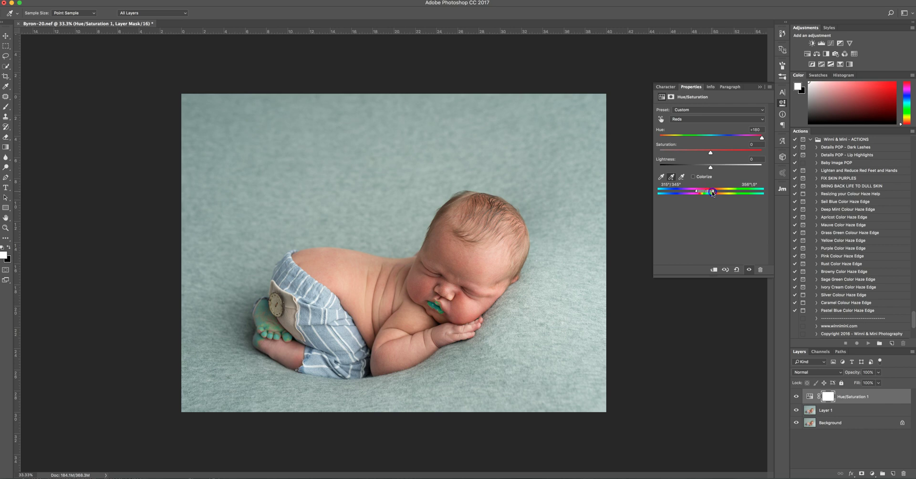
left_click_drag(714, 193, 717, 193)
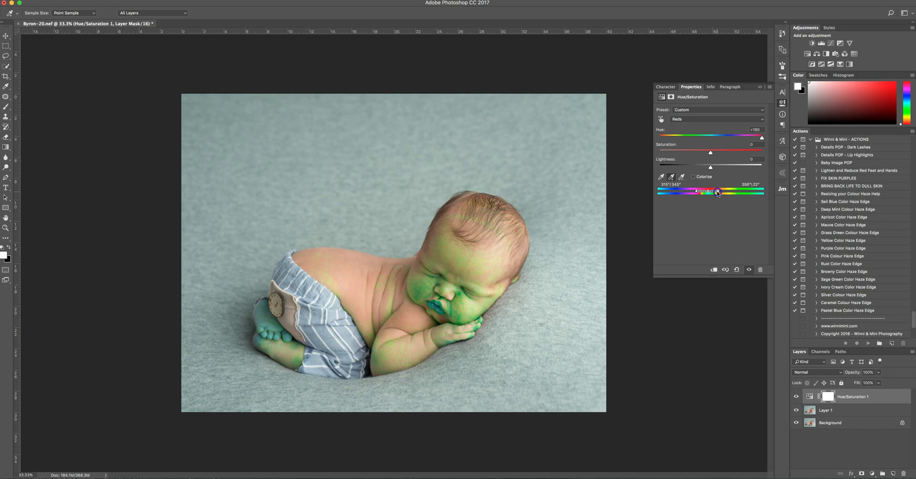
left_click_drag(718, 193, 719, 193)
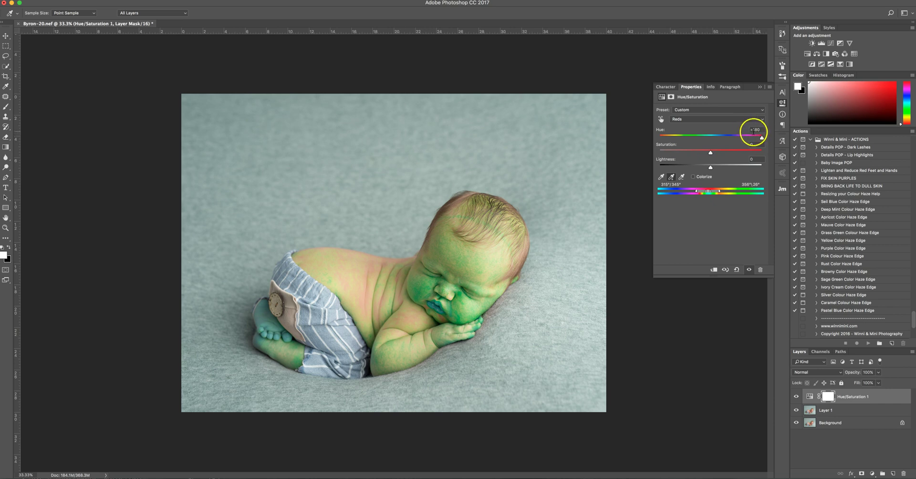
Set the Reds to Hue +11, Saturation +2 and Lightness +2.
left_click_drag(761, 138, 710, 139)
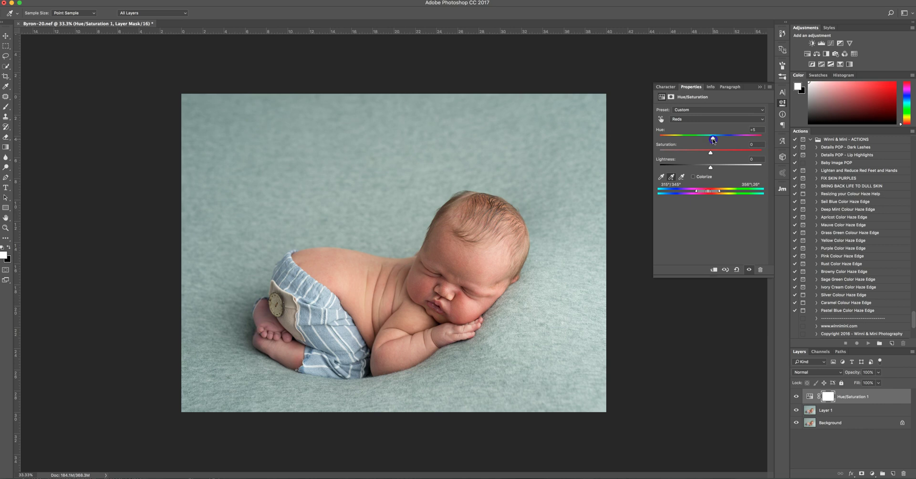
left_click_drag(714, 139, 716, 139)
Paint black on the Hue/Saturation mask over the button area of the shorts with an enlarged brush.
left_click(5, 109)
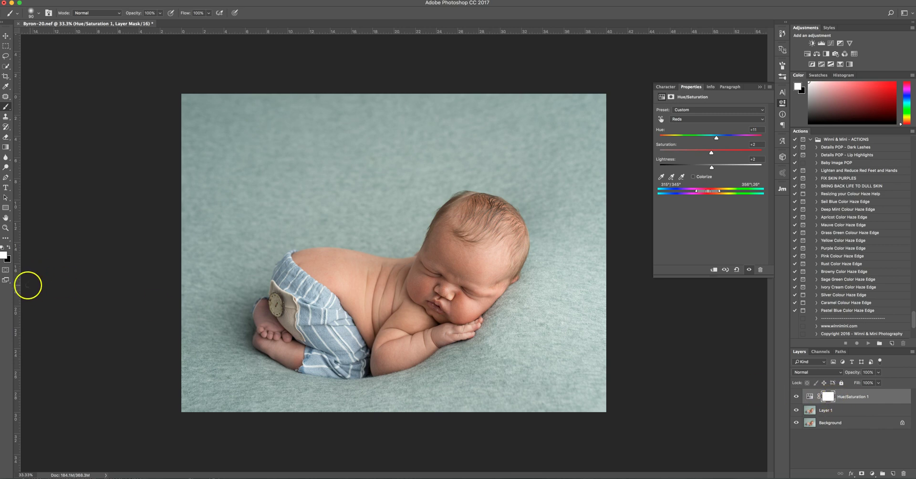
left_click(8, 247)
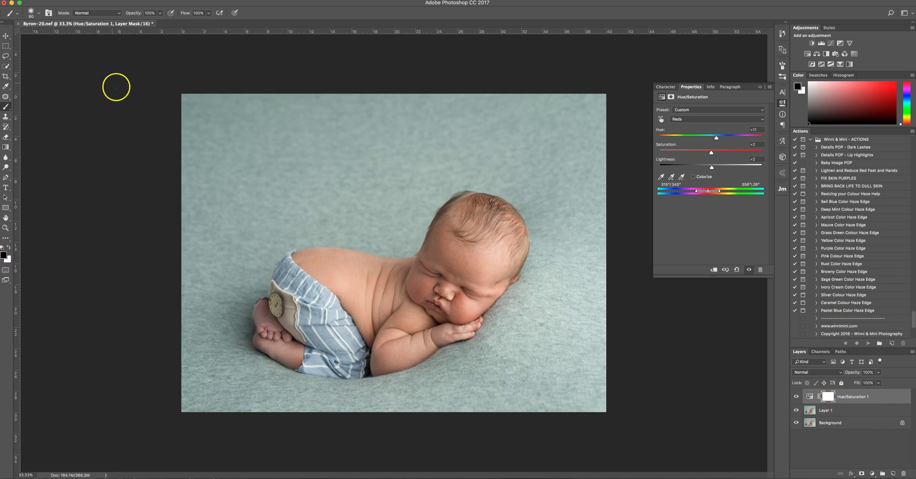
key("bracketright")
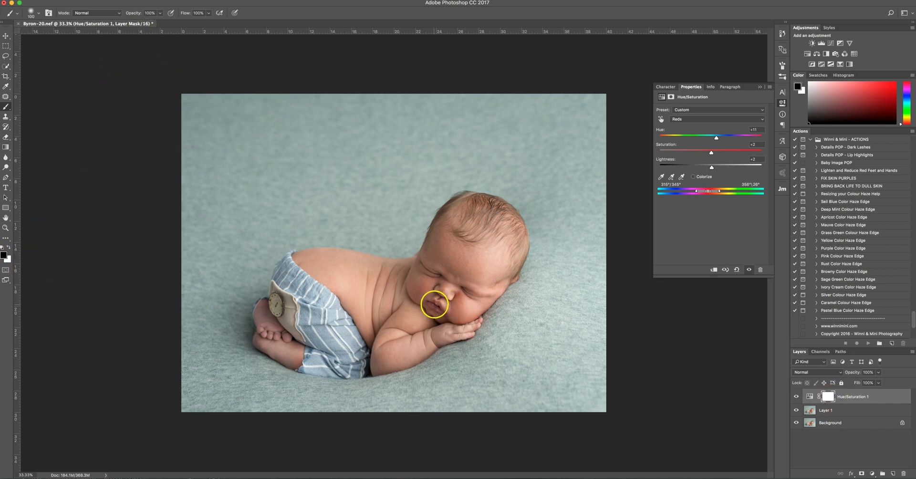
key("bracketright")
key("bracketright")
key("bracketright")
key("bracketright")
key("bracketright")
key("bracketright")
key("bracketright")
left_click(270, 297)
Mask the adjustment off the lips, cheek and hands with a 400 px black brush, touching up part of the cheek in white.
key("bracketleft")
left_click_drag(415, 306, 416, 288)
left_click(460, 313)
key("x")
left_click(463, 317)
key("x")
left_click(476, 334)
Compare the photo with the Hue/Saturation adjustment layer hidden and shown.
left_click(796, 395)
left_click(795, 396)
left_click(796, 395)
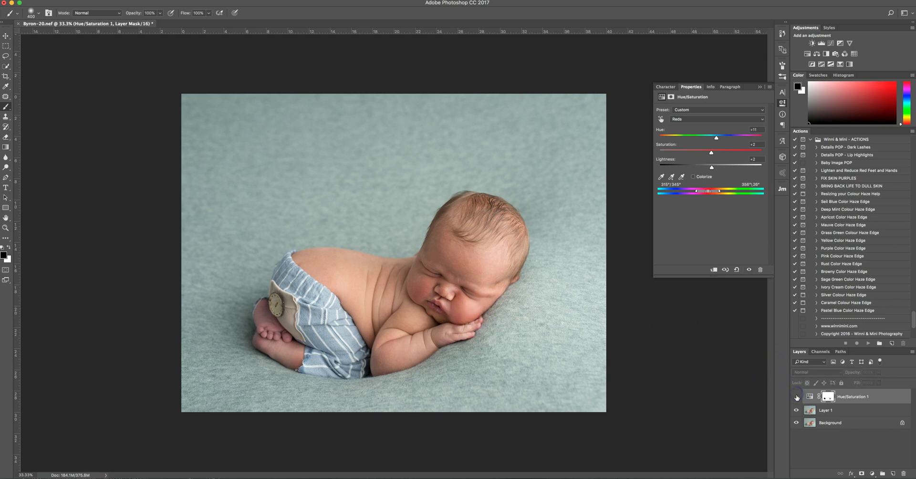
left_click(796, 396)
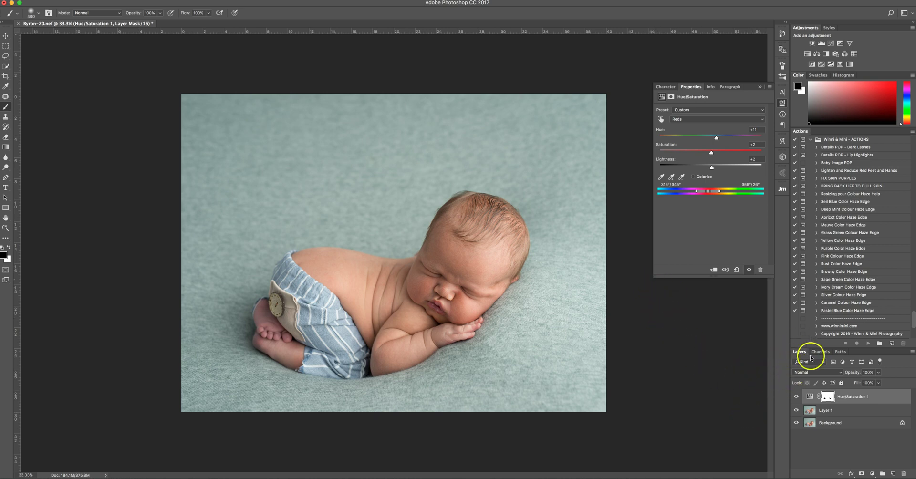
left_click(796, 396)
left_click(795, 397)
Merge all visible layers into the Background and duplicate it as a new layer.
key("ctrl+shift+e")
key("ctrl+j")
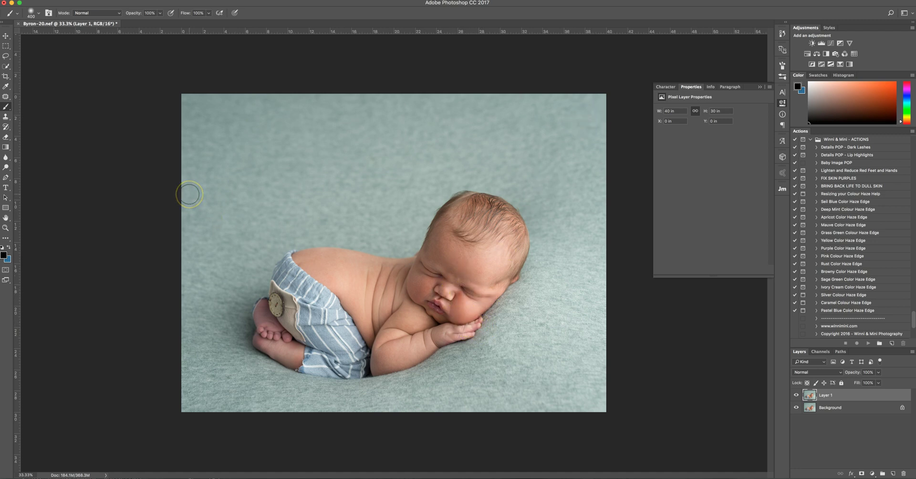
Add a Hue/Saturation adjustment targeting the Reds of the patch beside the nose, with Lightness +12 and a black mask.
key("super+equal")
key("super+equal")
key("super+equal")
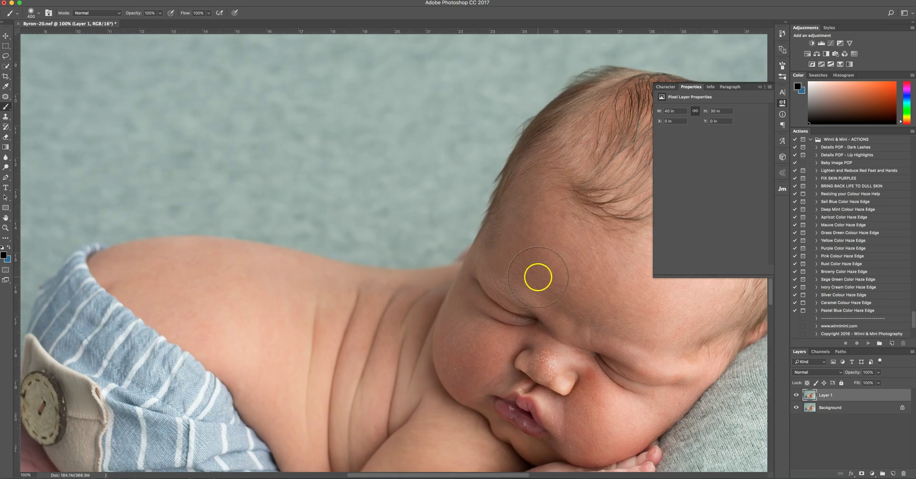
left_click_drag(453, 362, 284, 327)
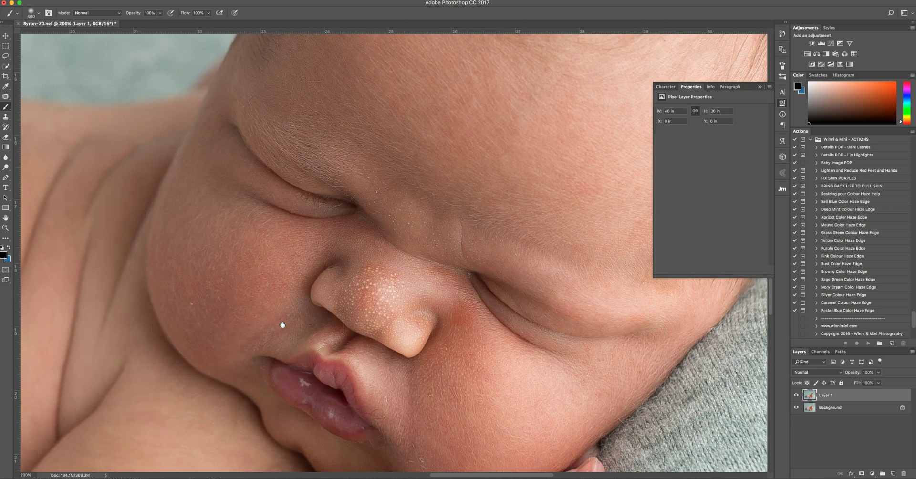
left_click(307, 278)
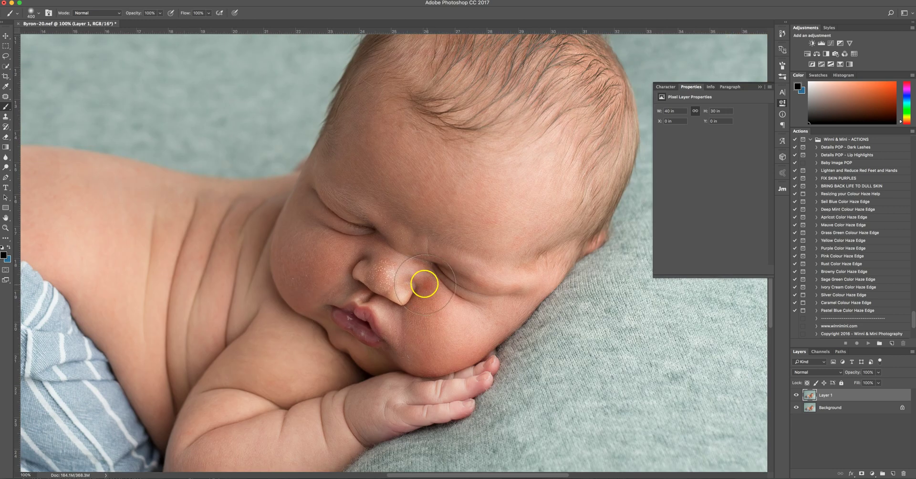
left_click(807, 54)
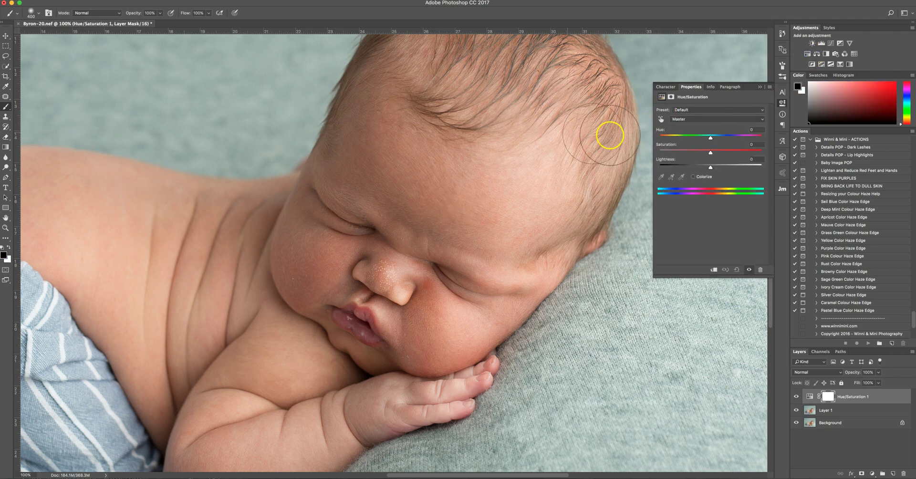
left_click(660, 119)
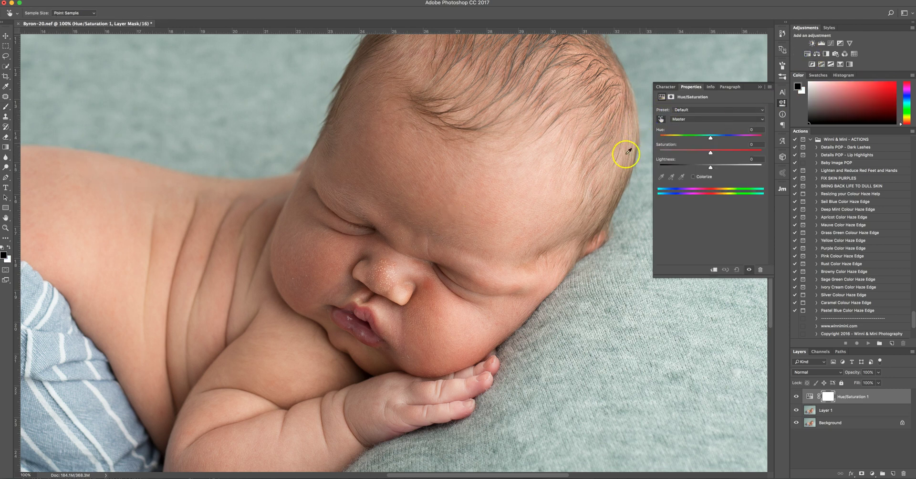
left_click(429, 282)
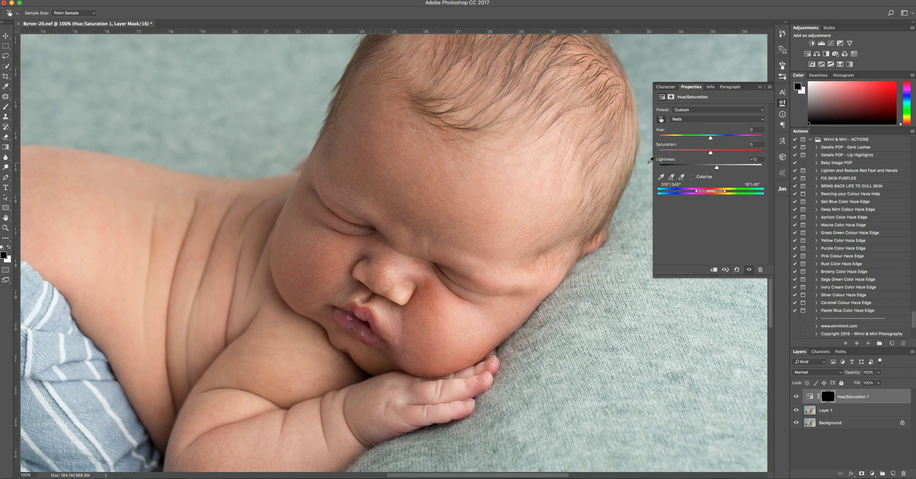
Paint white on the black mask over the red patch beside the nose and over the nose with a small brush.
left_click(6, 106)
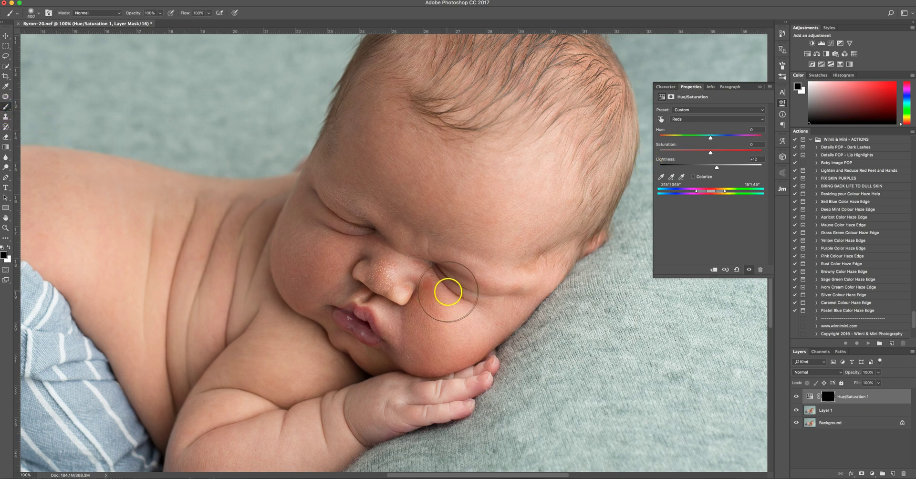
key("bracketleft")
key("bracketleft")
key("bracketleft")
key("bracketleft")
key("bracketleft")
key("bracketleft")
key("x")
left_click(429, 286)
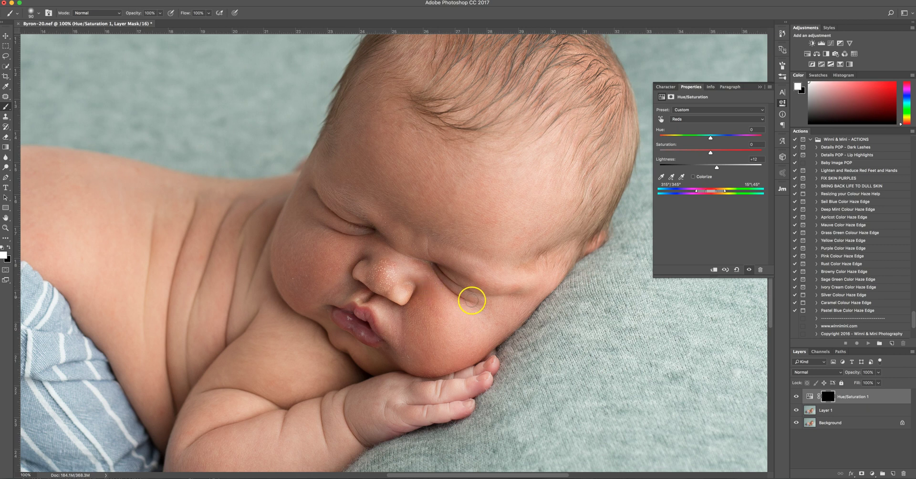
left_click(388, 272)
mouse_move(417, 286)
left_mouse_down()
mouse_move(423, 276)
mouse_move(415, 302)
mouse_move(439, 285)
mouse_move(425, 272)
mouse_move(431, 288)
left_mouse_up()
Delete the Hue/Saturation adjustment layer made for the red patch beside the nose.
left_click(797, 397)
key("BackSpace")
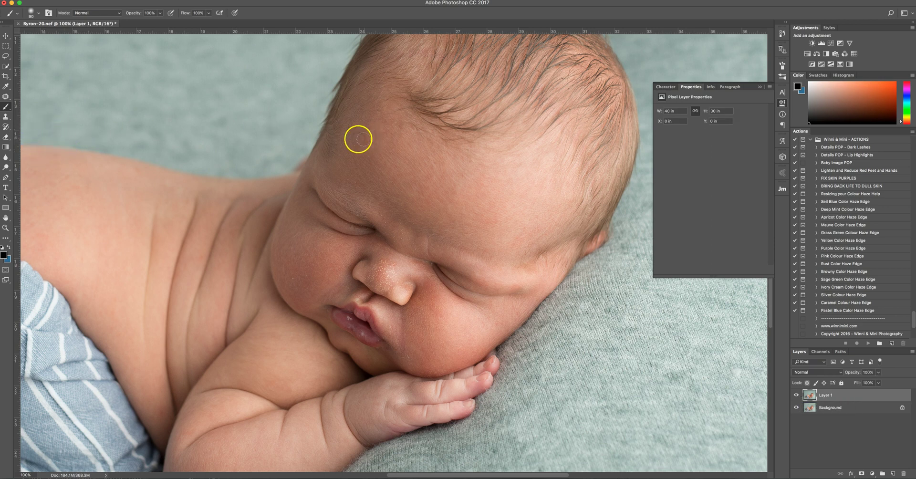
Remove small blemishes on the baby's shoulder and cheek with the Spot Healing Brush at size 25.
left_click(7, 98)
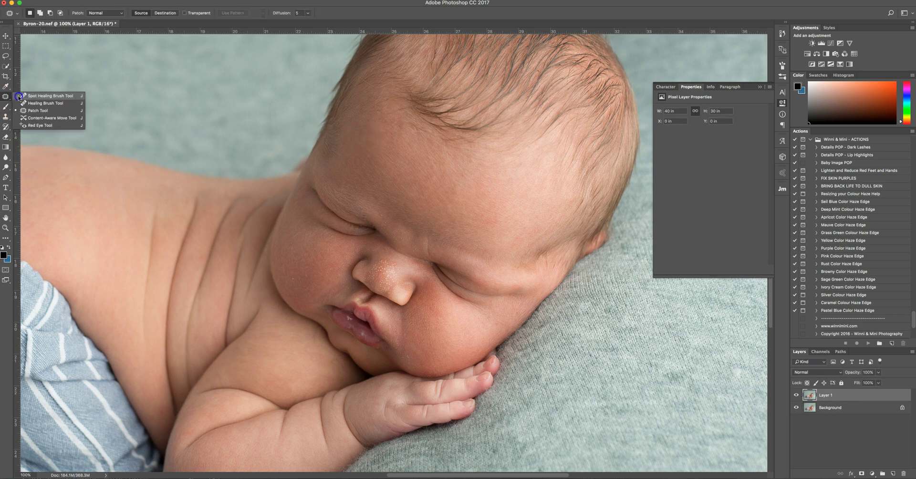
left_click(19, 98)
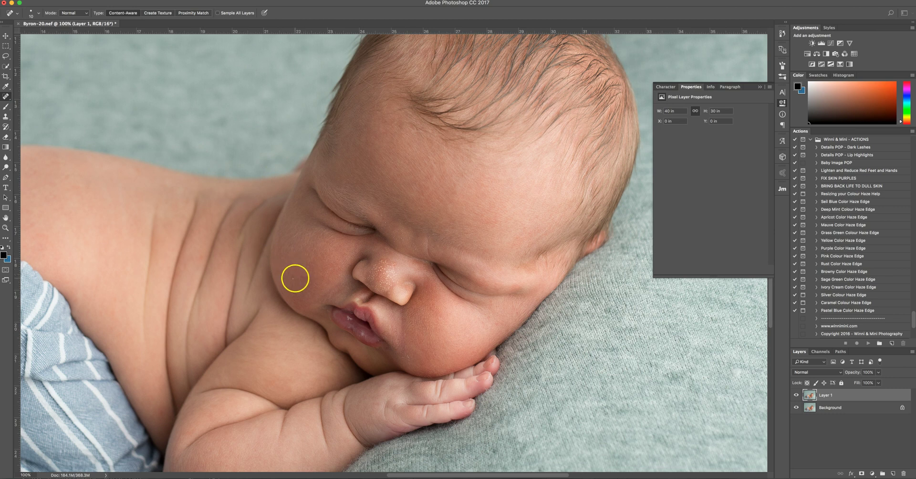
left_click(263, 206)
left_click(297, 282)
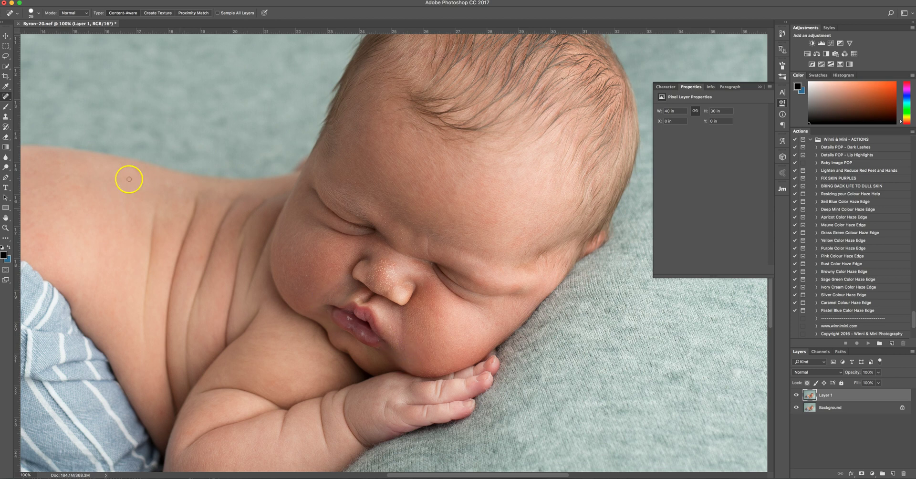
Retouch the skin beside the mouth and between the eyes with a reduced Healing Brush using sampled skin.
mouse_move(6, 96)
left_mouse_down()
mouse_move(24, 96)
mouse_move(7, 97)
left_mouse_up()
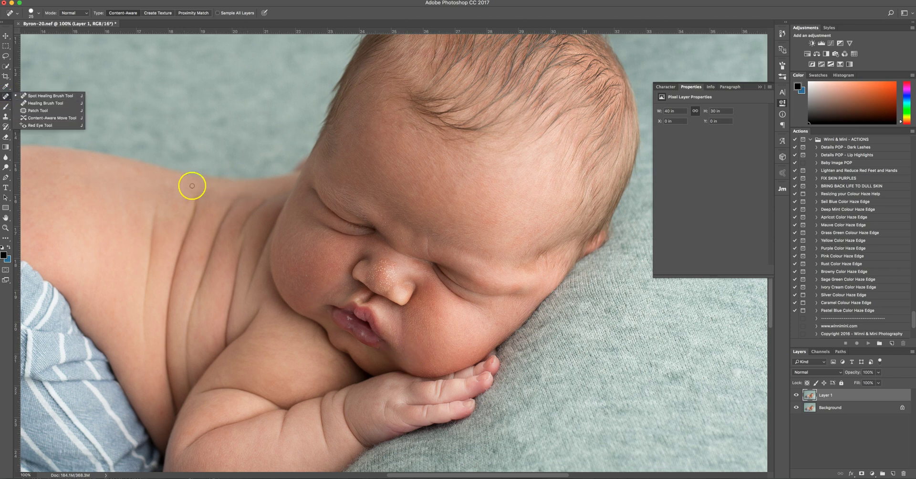
left_click(28, 103)
key("bracketleft")
key("bracketleft")
key("bracketleft")
key("bracketleft")
key("bracketleft")
key("bracketleft")
key("bracketleft")
key("bracketleft")
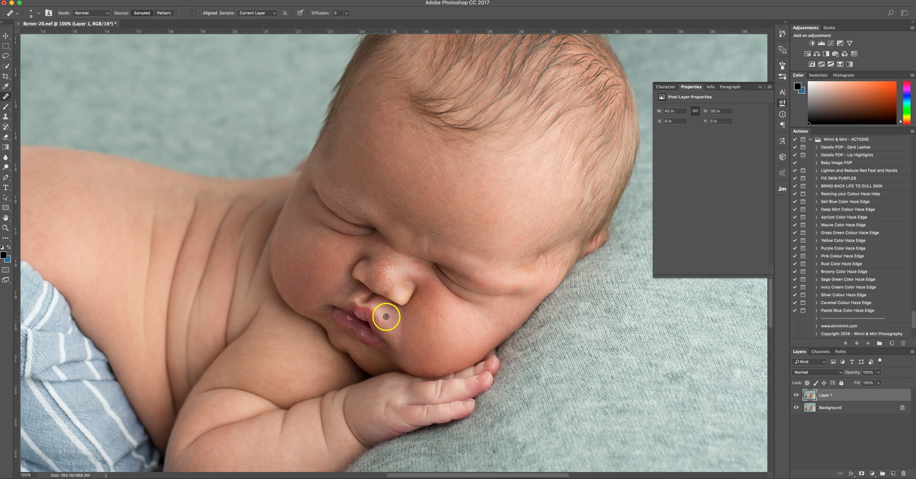
left_click_drag(390, 326, 398, 336)
left_click(381, 215)
Heal the spots at the inner eye corner, on the lips and on the chin with the Spot Healing Brush at size 25.
left_click(6, 95)
left_click(48, 97)
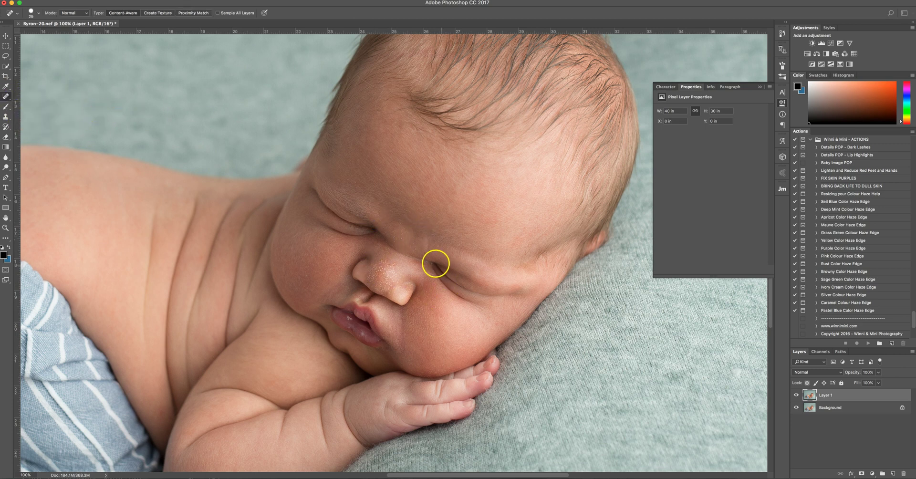
left_click(428, 257)
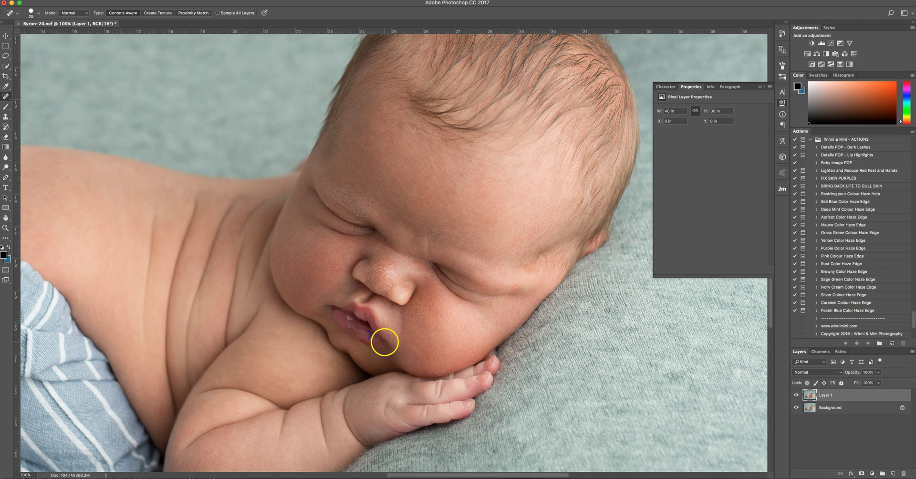
left_click_drag(350, 317, 347, 319)
left_click_drag(363, 324, 363, 324)
left_click_drag(384, 353, 409, 365)
left_click_drag(342, 238, 220, 323)
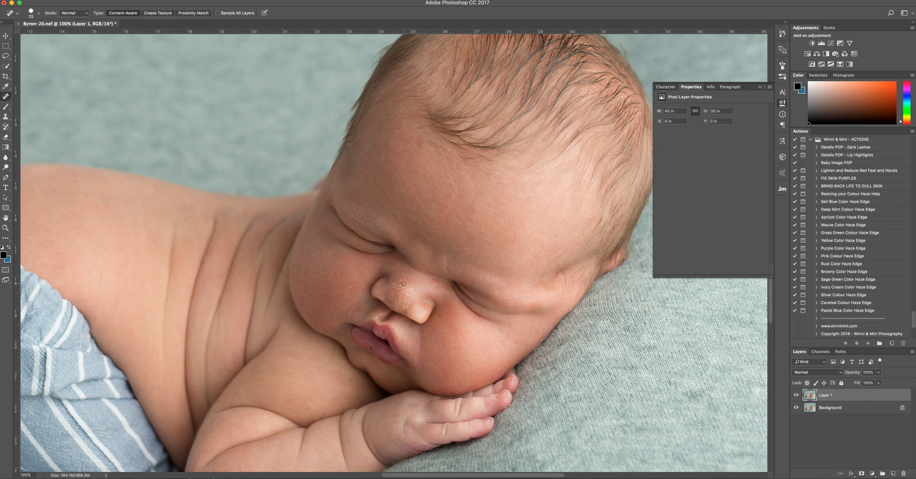
Add a Color Balance adjustment layer with midtones set to +16 toward red and -7 toward yellow.
key("super+minus")
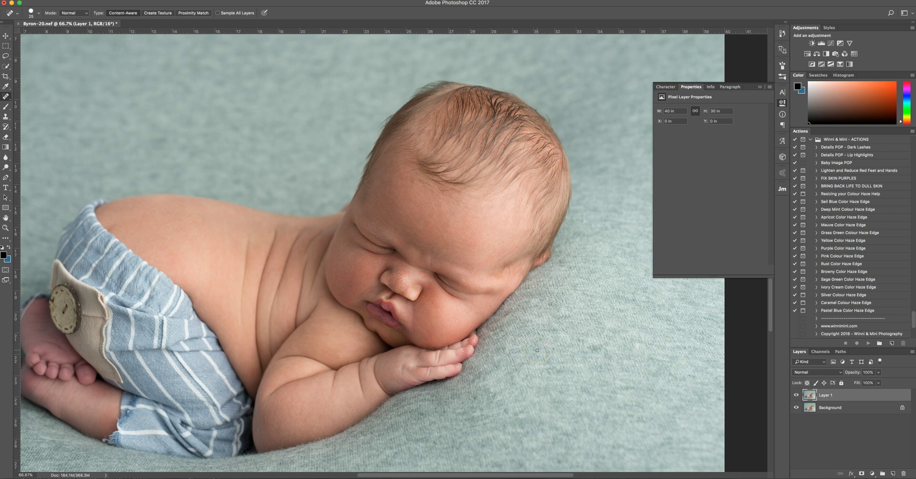
key("super+minus")
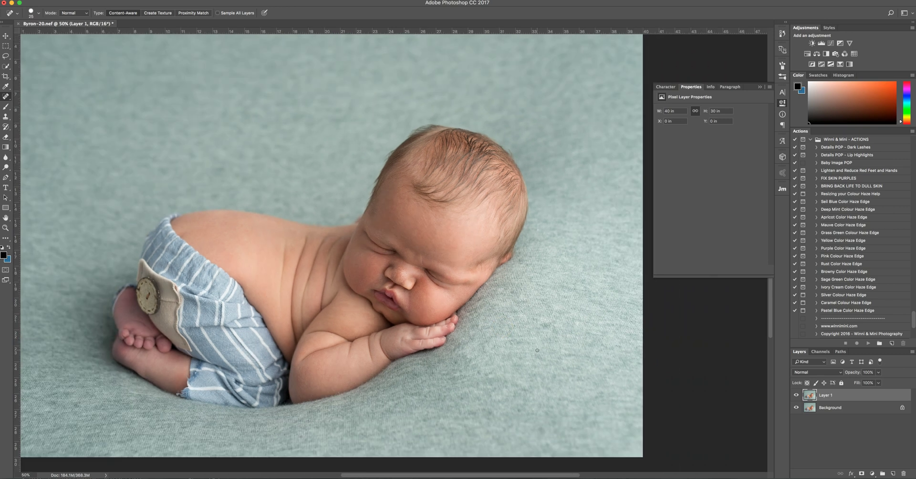
key("super+minus")
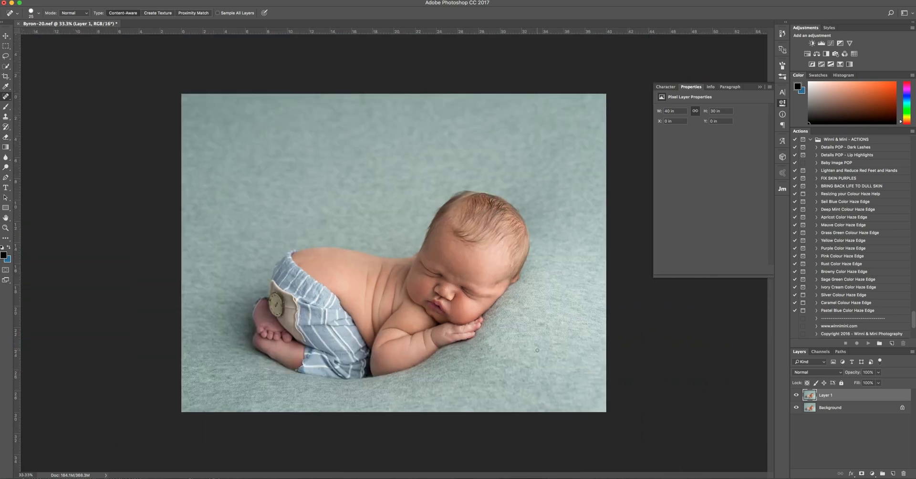
key("super+0")
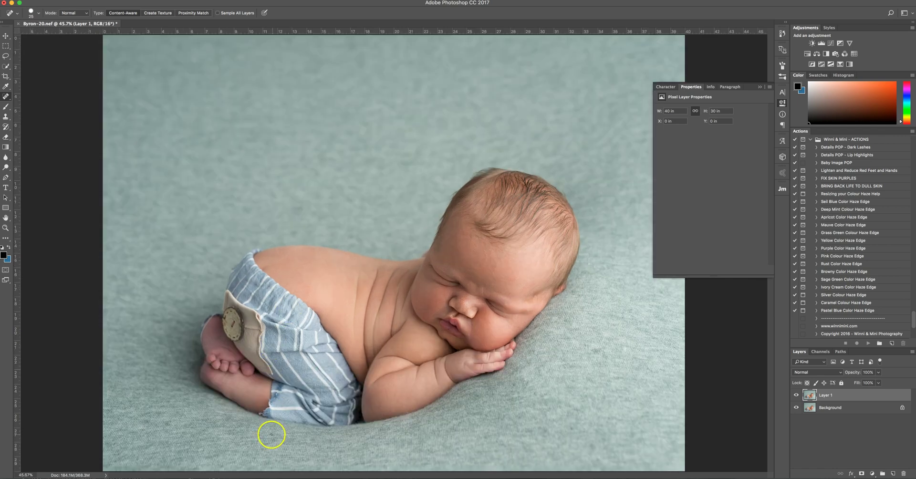
left_click(760, 87)
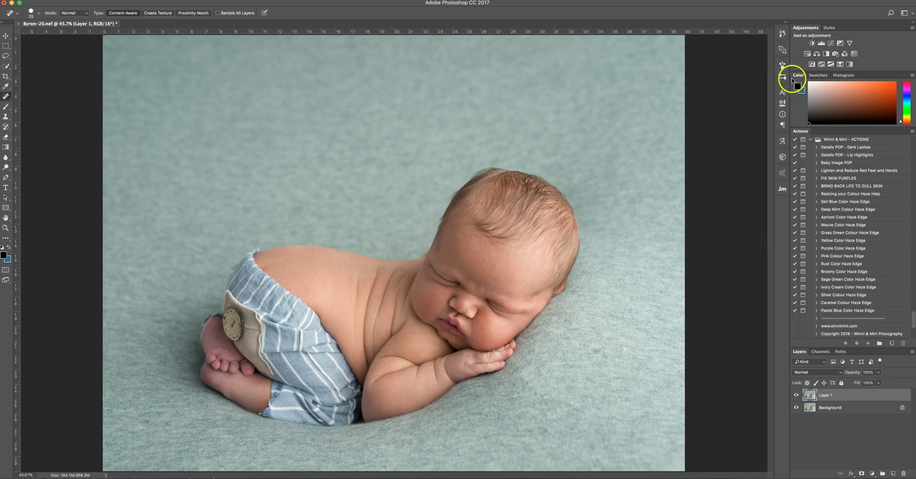
mouse_move(778, 69)
left_mouse_down()
mouse_move(766, 45)
mouse_move(812, 59)
mouse_move(795, 67)
left_mouse_up()
left_click(817, 55)
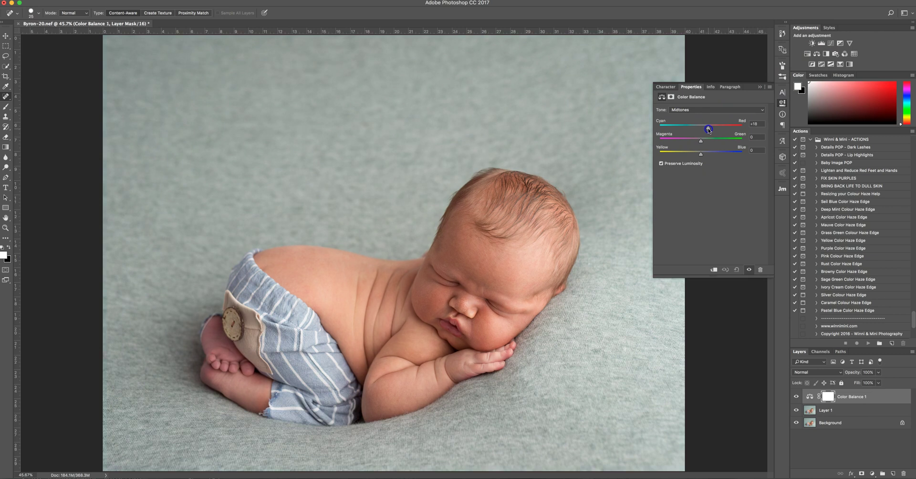
left_click_drag(709, 128, 711, 129)
left_click_drag(704, 131, 702, 132)
Invert the Color Balance mask and paint it white over the baby's feet with a brush at size 300.
left_click(6, 108)
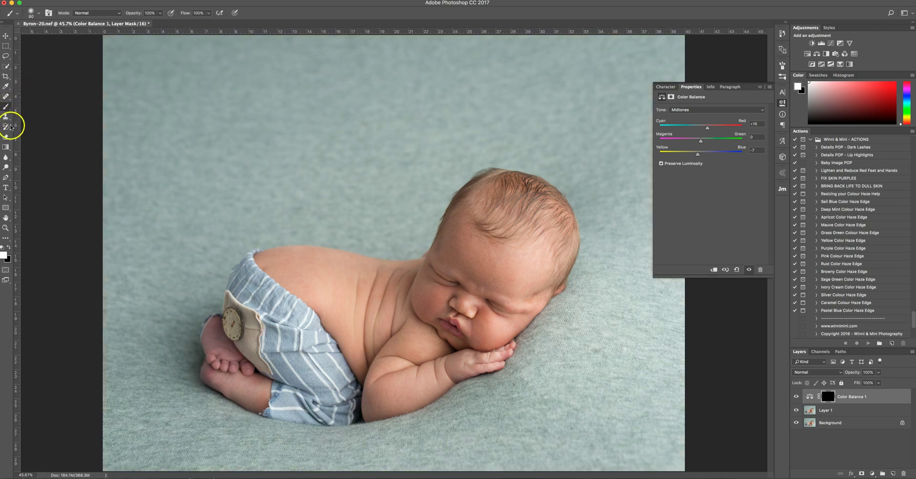
key("bracketright")
key("bracketright")
key("bracketright")
key("bracketright")
key("bracketright")
key("bracketright")
key("bracketright")
key("bracketleft")
key("bracketleft")
left_click_drag(219, 358, 216, 338)
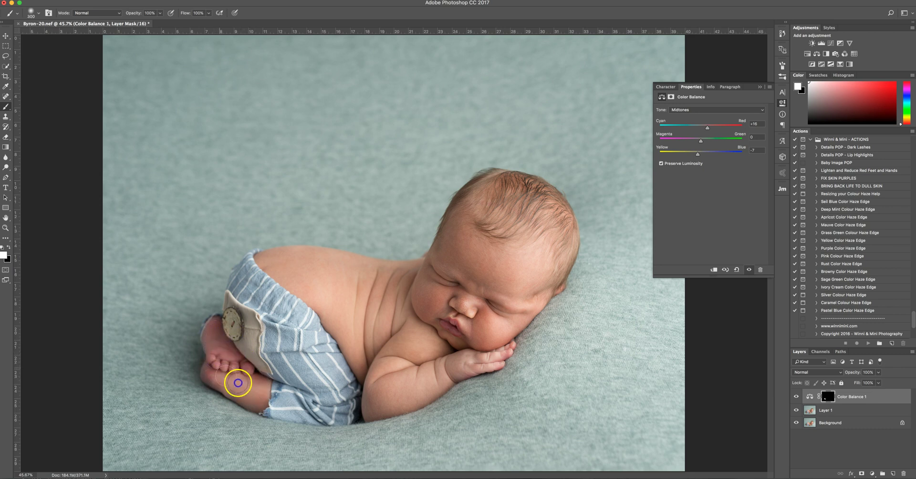
Touch up the Color Balance mask on the feet and merge all layers into the Background.
left_click(796, 396)
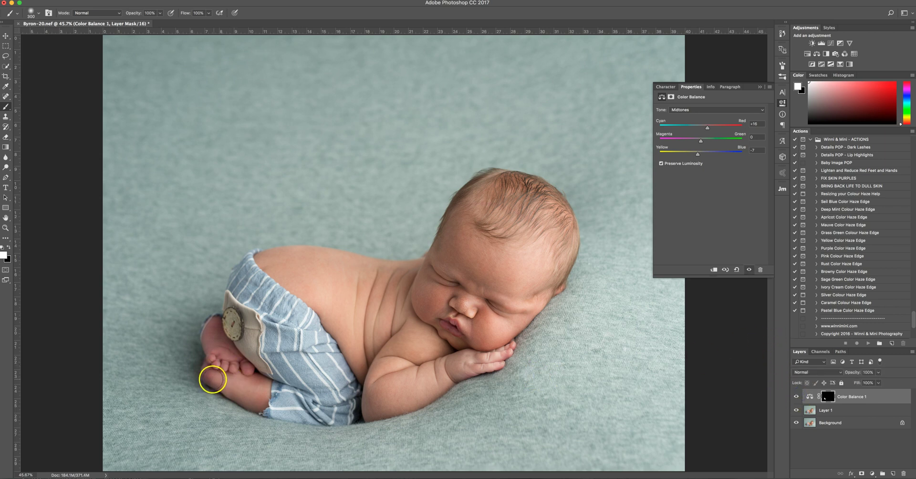
left_click(233, 366)
key("ctrl+shift+e")
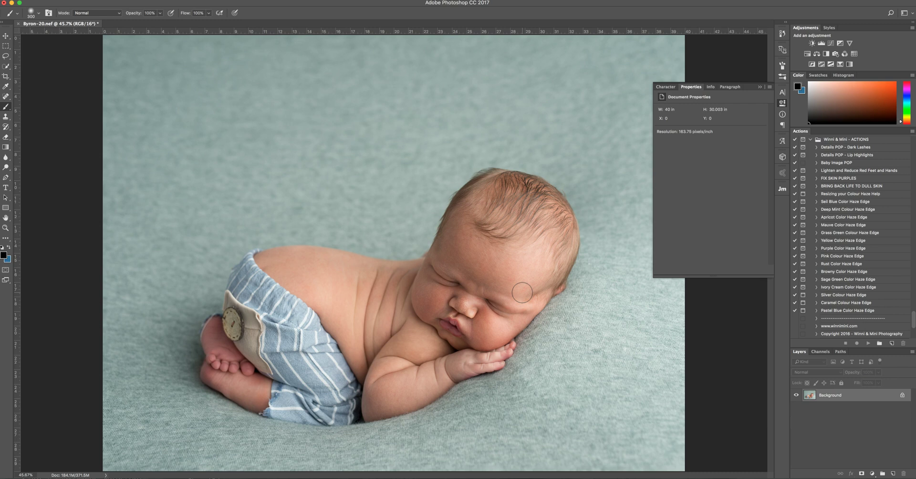
key("ctrl+j")
key("ctrl+minus")
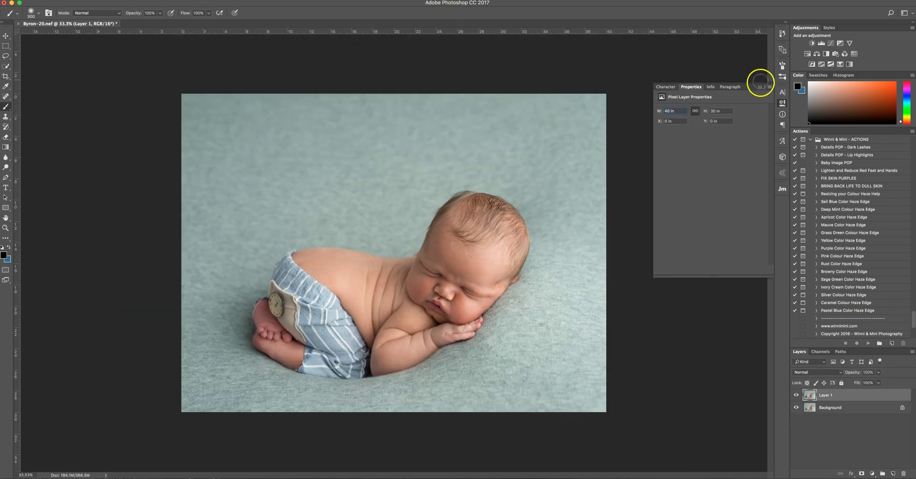
left_click(760, 88)
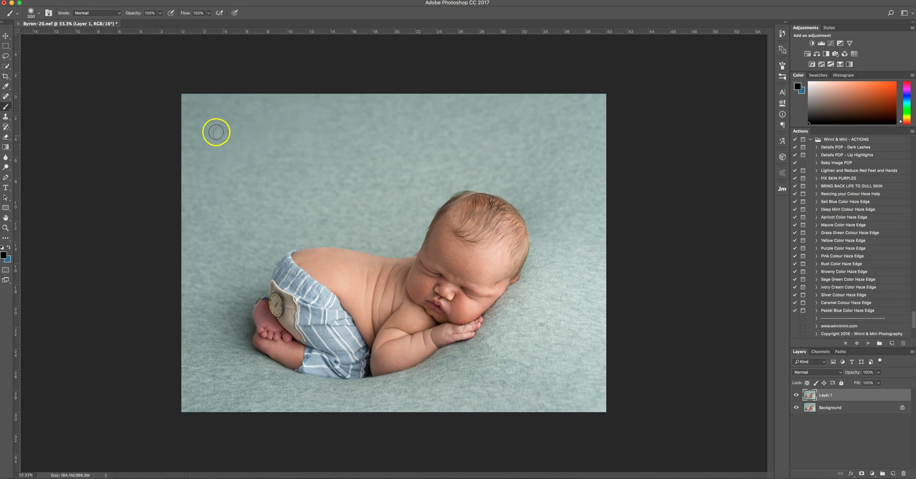
left_click(8, 97)
left_click(19, 97)
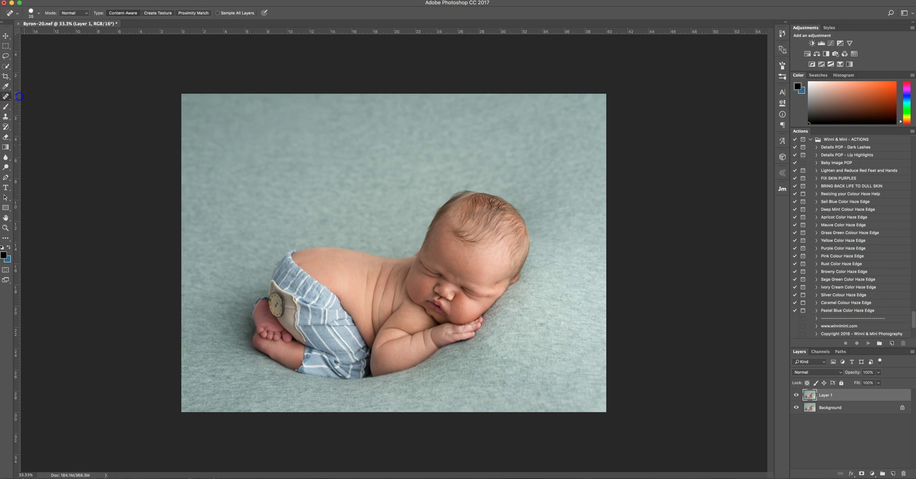
key("super+plus")
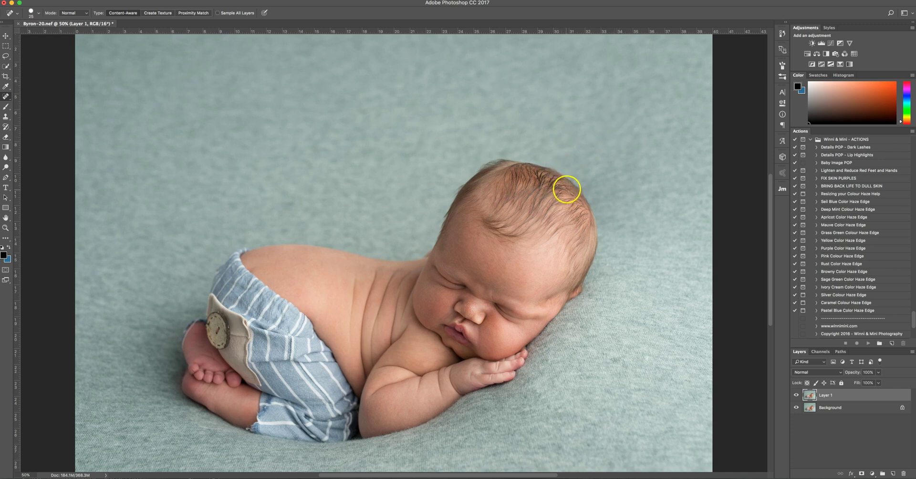
key("super+z")
Duplicate the Background layer, set the copy's blend mode to Soft Light and lower its opacity to about 25%.
key("super+minus")
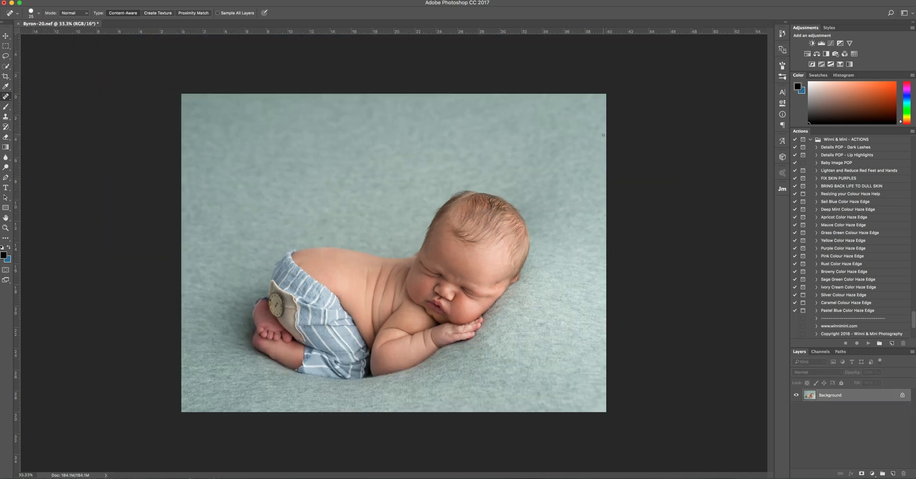
key("super+0")
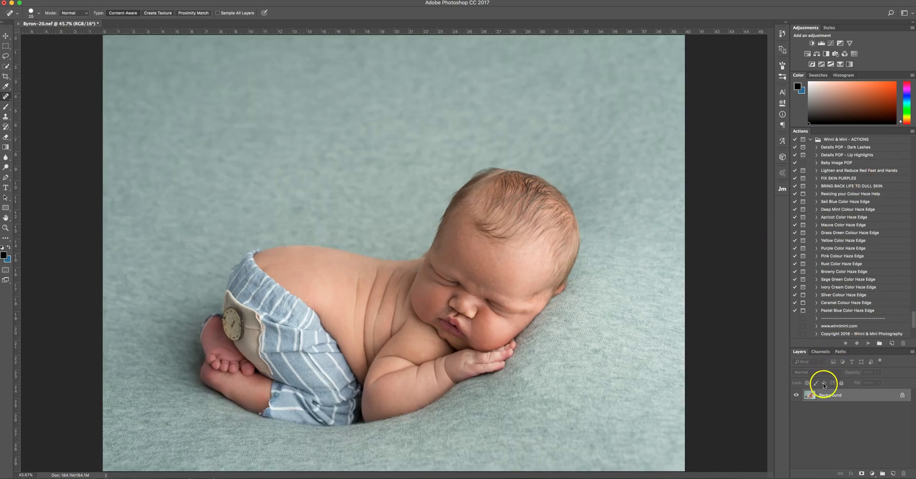
key("super+j")
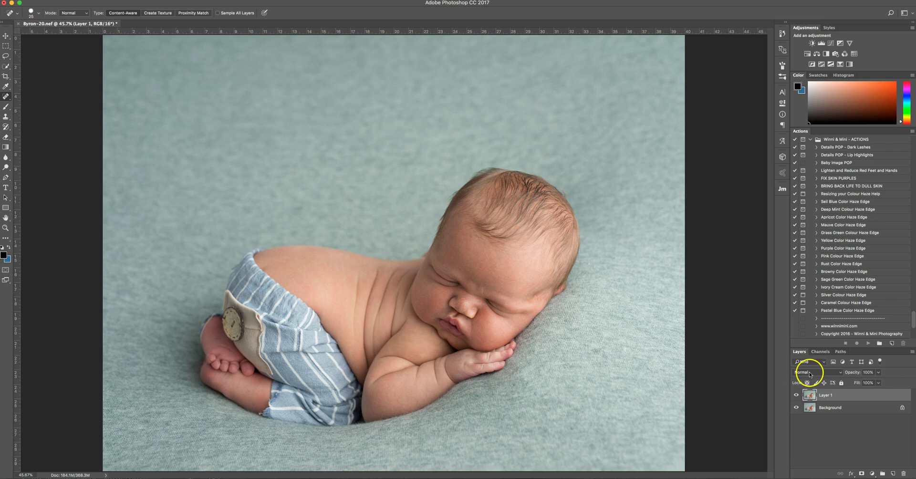
left_click(810, 374)
left_click(811, 442)
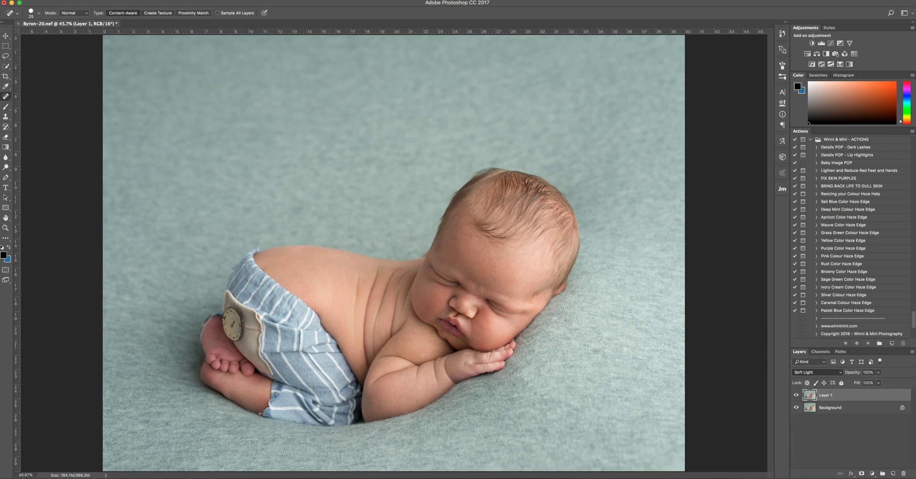
key("super+minus")
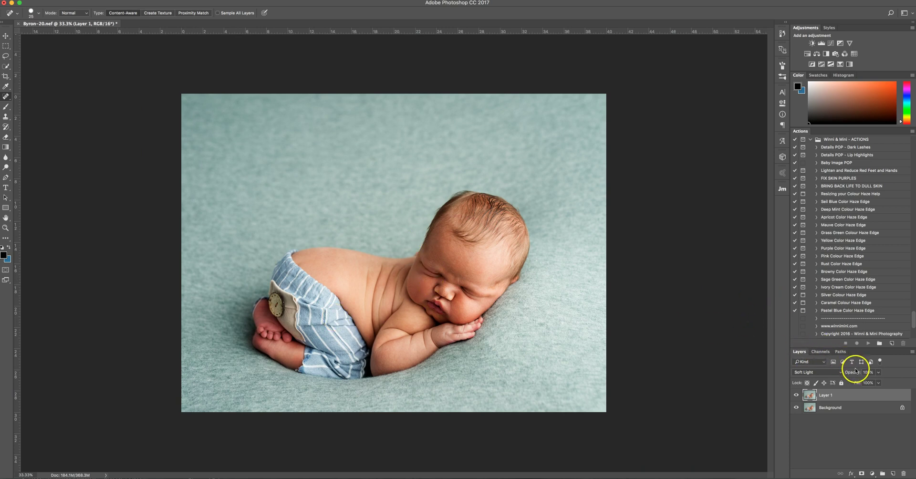
left_click_drag(853, 372, 786, 366)
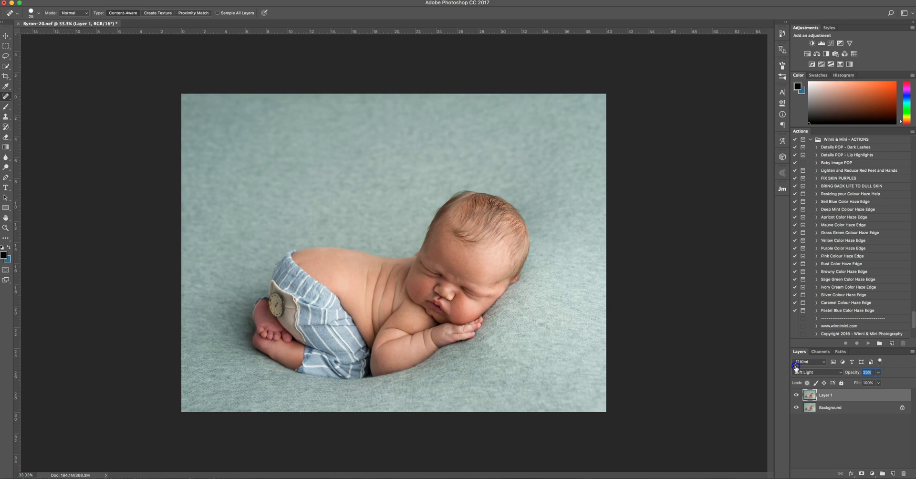
Compare the photo with and without the Soft Light layer, and merge that layer into the Background.
left_click(795, 396)
left_click(797, 396)
left_click(797, 395)
left_click(796, 396)
left_click(796, 396)
left_click(796, 395)
left_click(796, 395)
key("super+e")
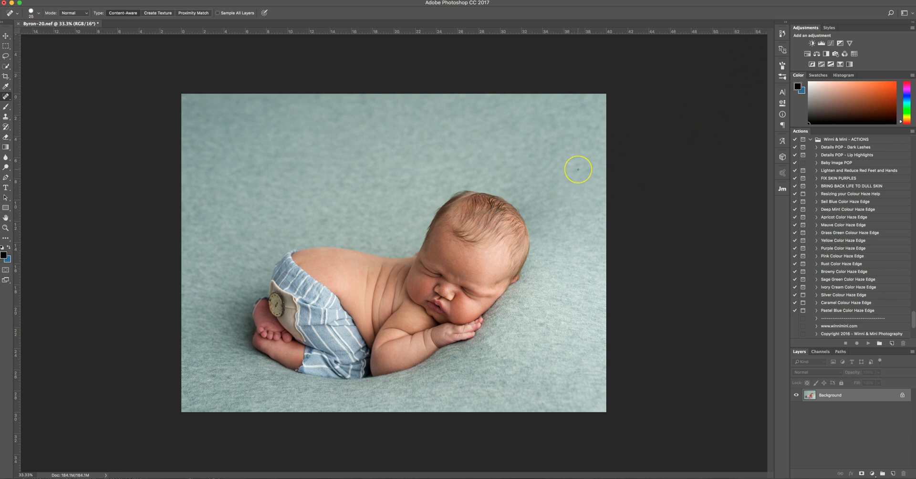
Duplicate the Background layer and set the copy's blend mode to Luminosity.
key("super+1")
key("super+0")
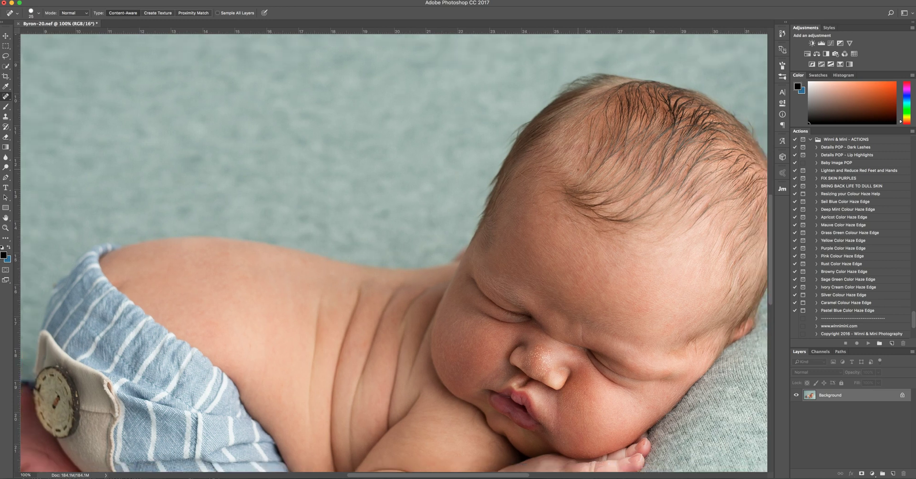
key("super+1")
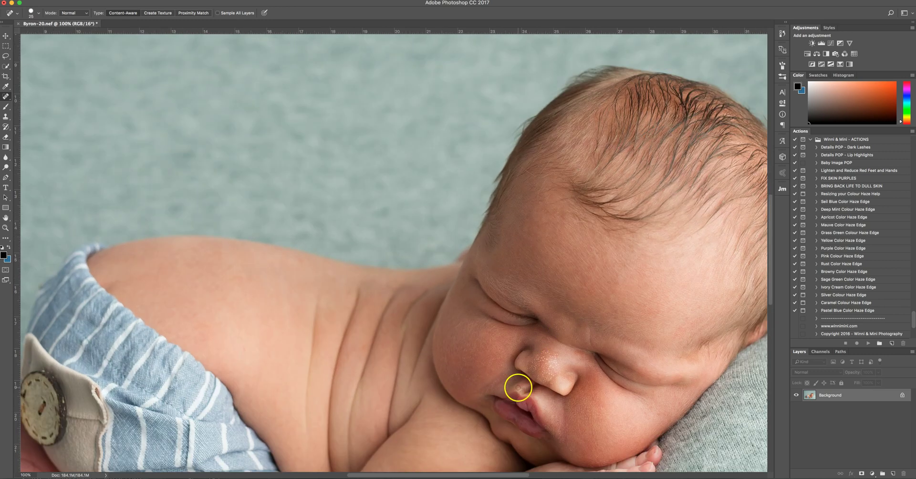
left_click_drag(501, 386, 337, 342)
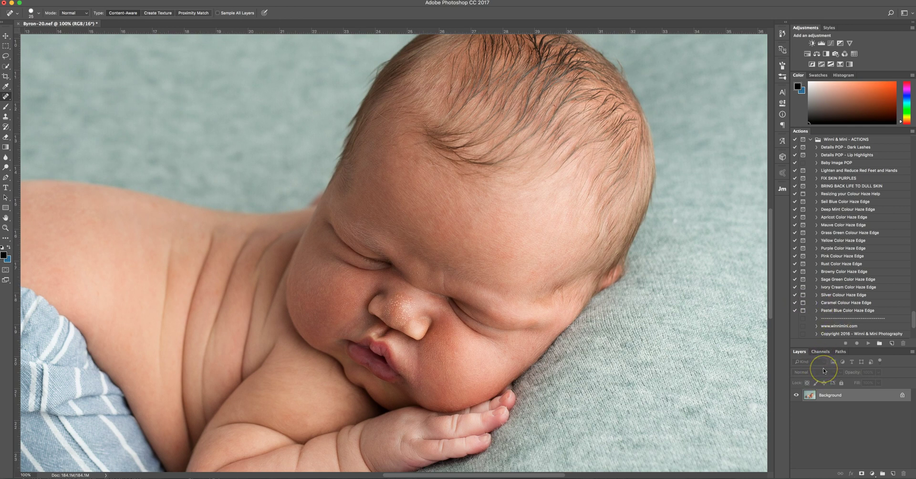
key("super+j")
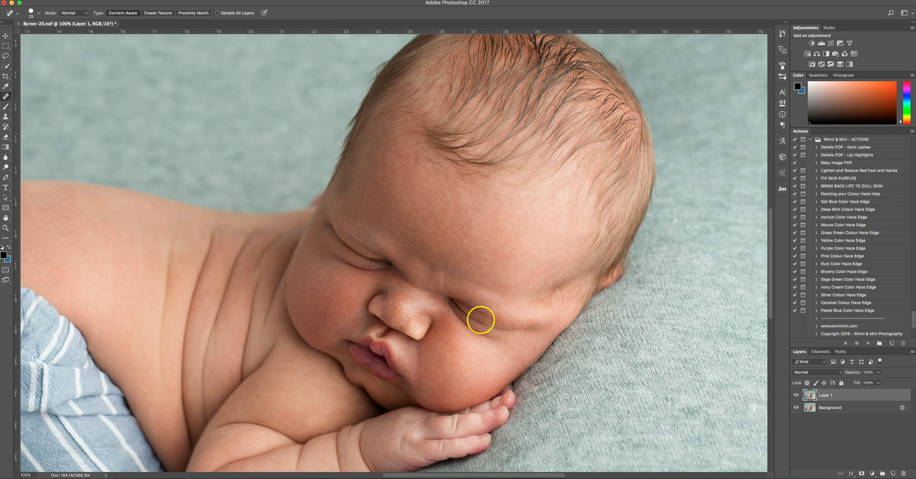
left_click(815, 372)
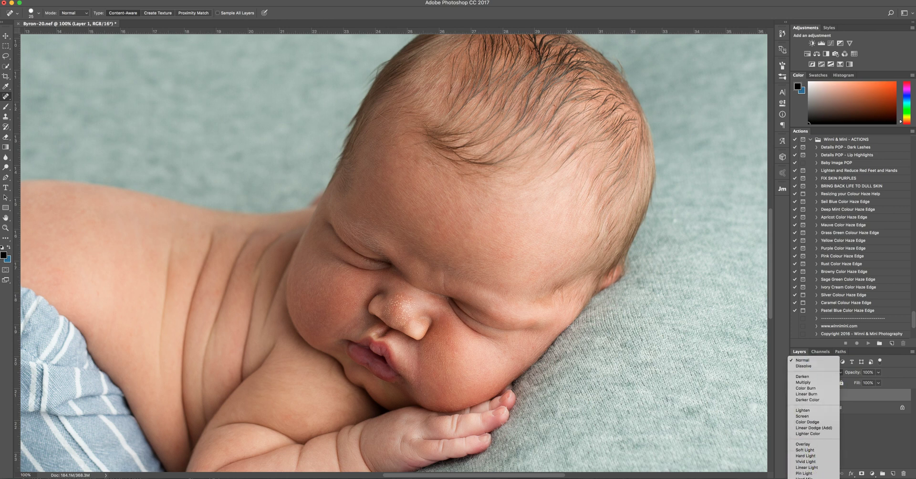
scroll(813, 415, "down", 2)
left_click(806, 476)
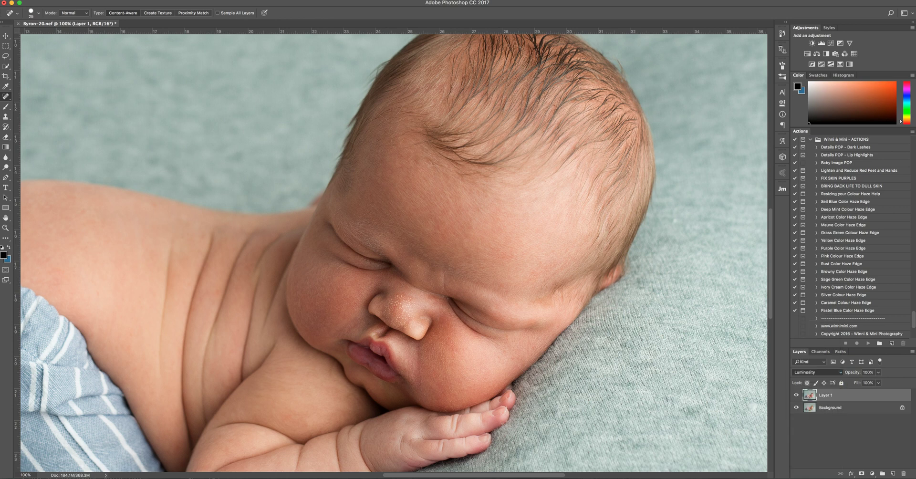
Darken the lash lines of both closed eyes with the Burn tool at size 15, range Shadows and exposure 54%.
left_click(6, 167)
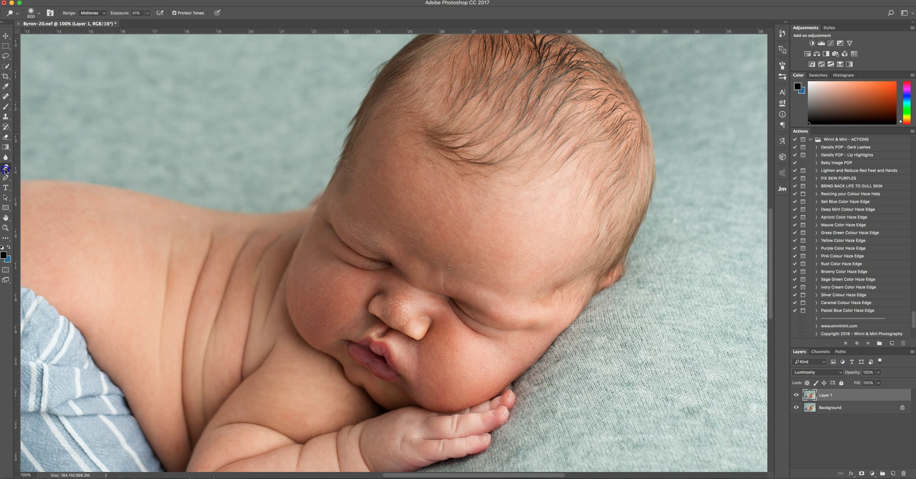
left_click(33, 174)
key("super+equal")
mouse_move(374, 256)
left_mouse_down()
mouse_move(376, 278)
mouse_move(382, 266)
mouse_move(388, 278)
left_mouse_up()
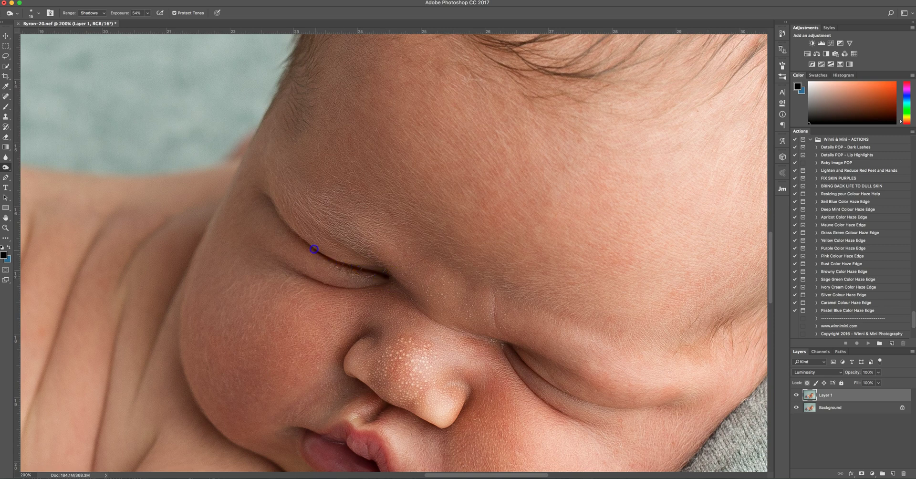
mouse_move(265, 193)
left_mouse_down()
mouse_move(458, 299)
mouse_move(511, 348)
left_mouse_up()
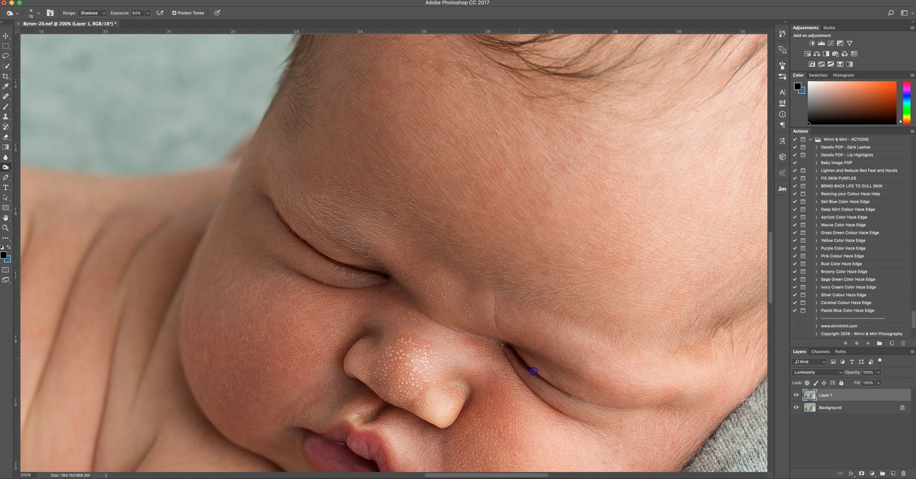
Undo the last burn stroke and darken the lash line of the eye nearest the blanket with the Burn tool at size 10.
left_click(54, 4)
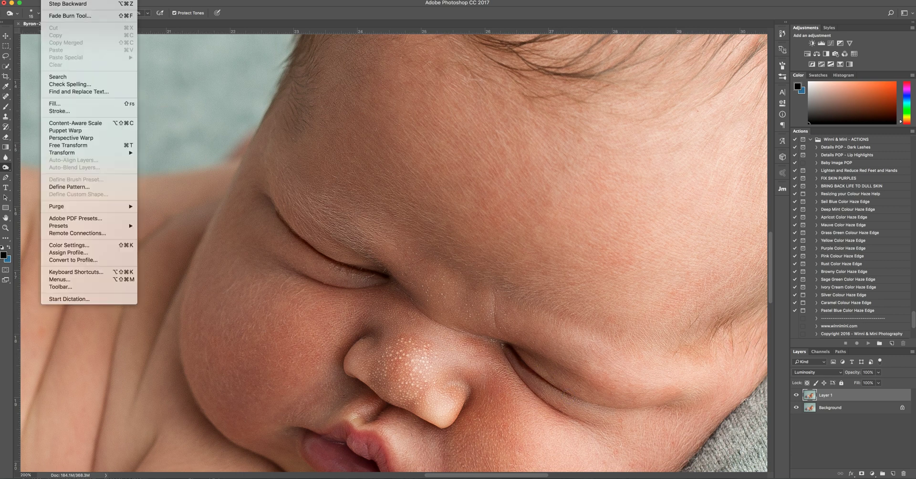
left_click(53, 4)
mouse_move(67, 94)
left_mouse_down()
mouse_move(535, 333)
mouse_move(515, 345)
mouse_move(521, 352)
mouse_move(507, 345)
left_mouse_up()
key("bracketleft")
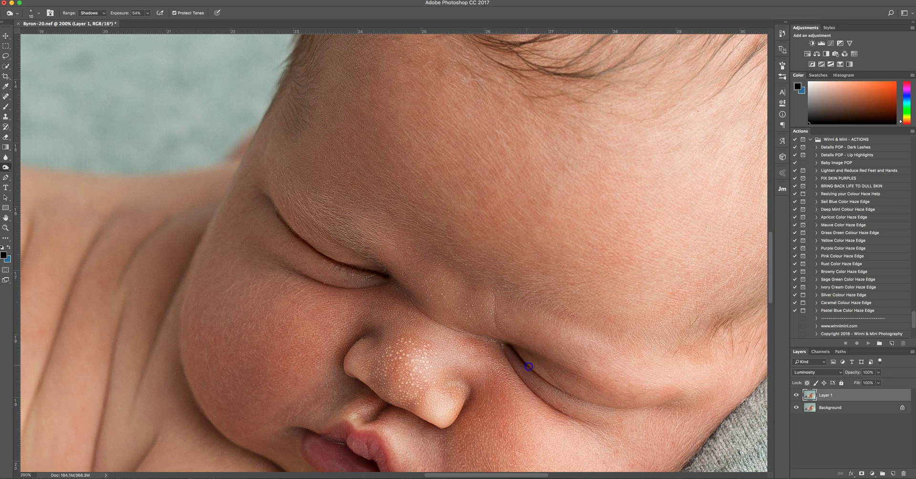
mouse_move(611, 389)
left_mouse_down()
mouse_move(640, 285)
mouse_move(407, 277)
left_mouse_up()
key("super+minus")
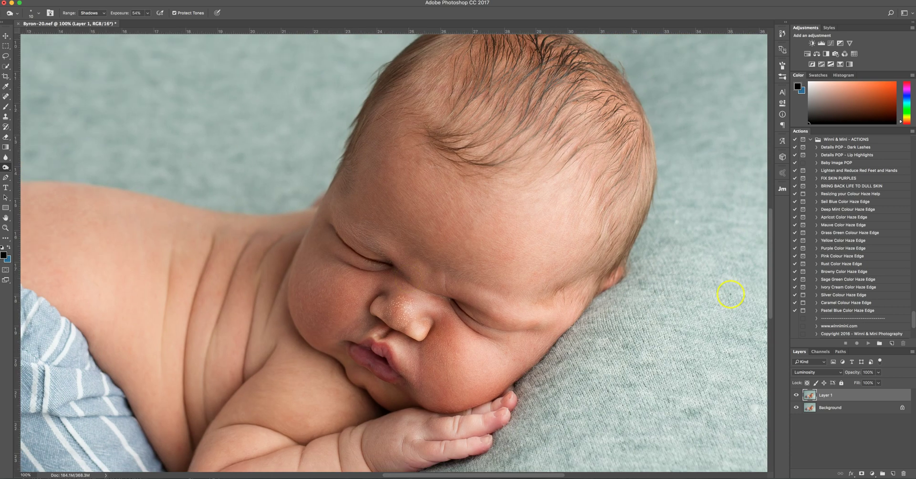
Choose the Eraser and reduce its brush size to 175.
left_click(6, 136)
mouse_move(286, 251)
left_mouse_down()
mouse_move(314, 251)
mouse_move(255, 254)
mouse_move(317, 243)
left_mouse_up()
key("bracketleft")
key("bracketleft")
key("bracketleft")
key("bracketleft")
key("bracketleft")
key("bracketleft")
Adjust the opacity of the Luminosity lash layer and toggle its visibility to compare the darkened lashes.
key("super+minus")
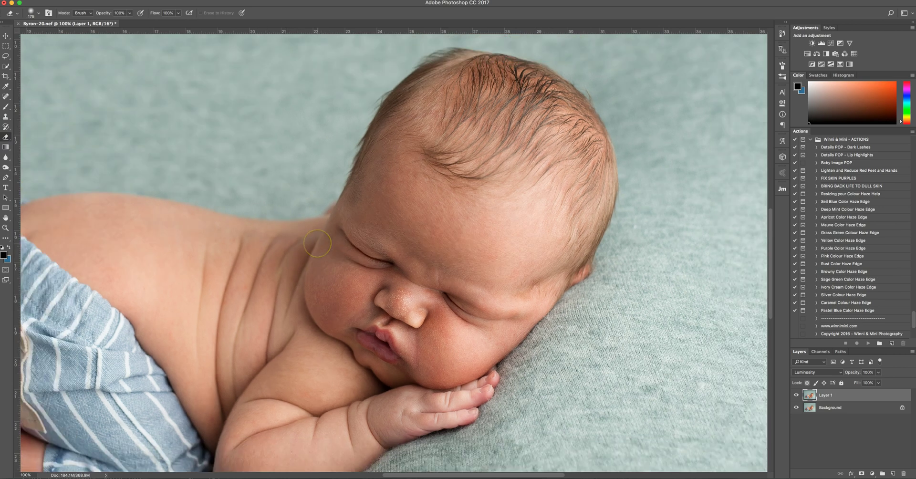
left_click_drag(857, 375, 755, 360)
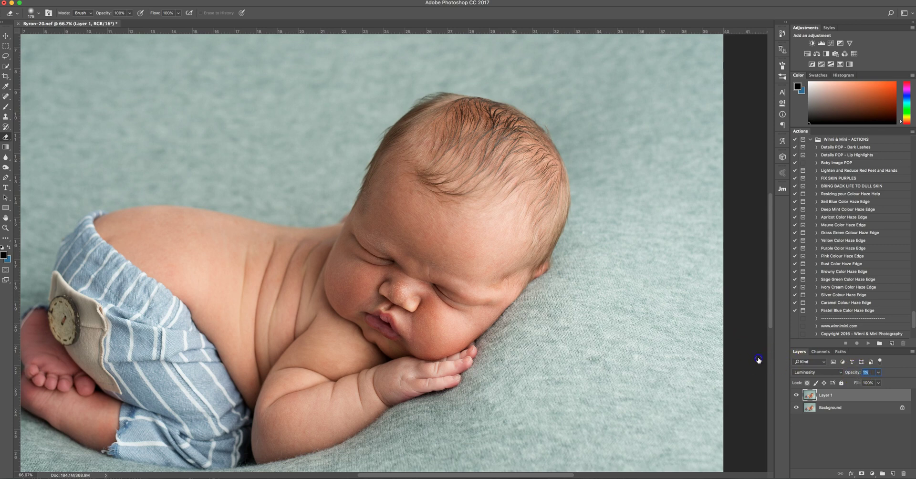
left_click_drag(777, 362, 777, 363)
left_click(795, 395)
left_click(796, 395)
Merge the lash layer into the Background and duplicate it as a new layer in Normal blend mode.
key("super+alt+z")
key("super+alt+z")
key("super+minus")
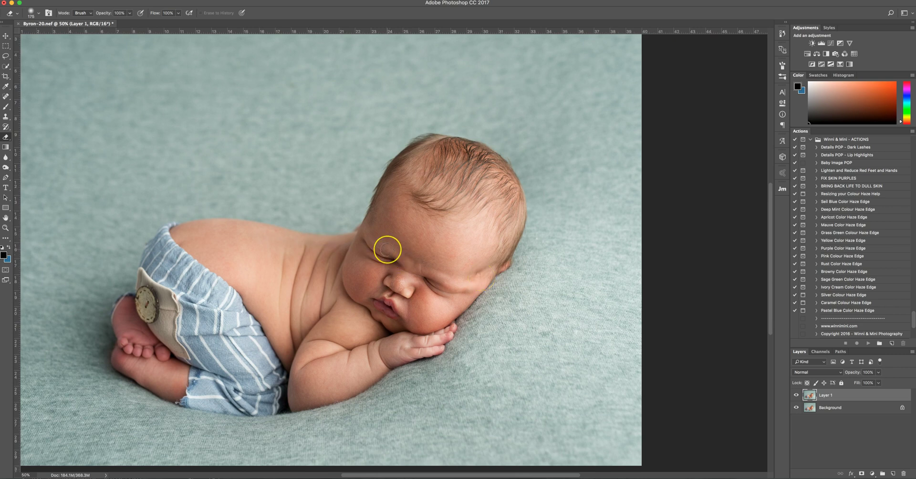
scroll(388, 249, "down", 1)
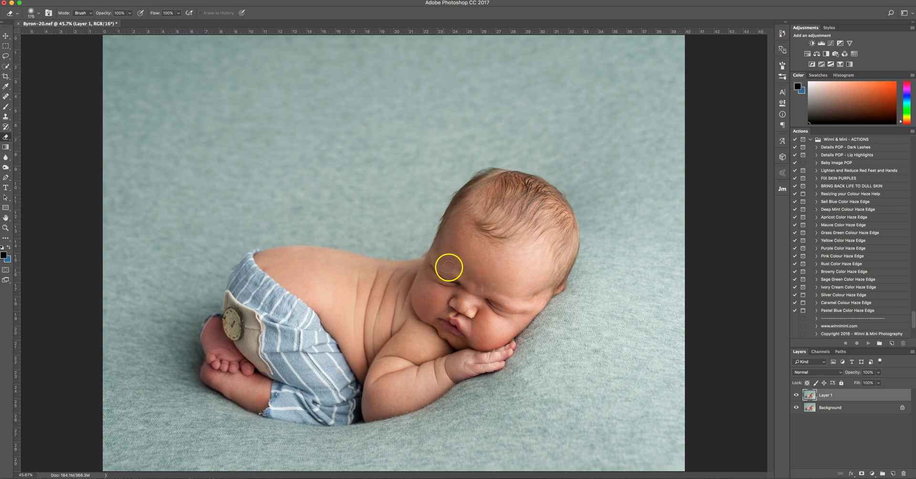
Try to brighten the skin beside the baby's eye with a Curves adjustment lifting input 113 to output 122, painted through an inverted mask.
left_click(830, 43)
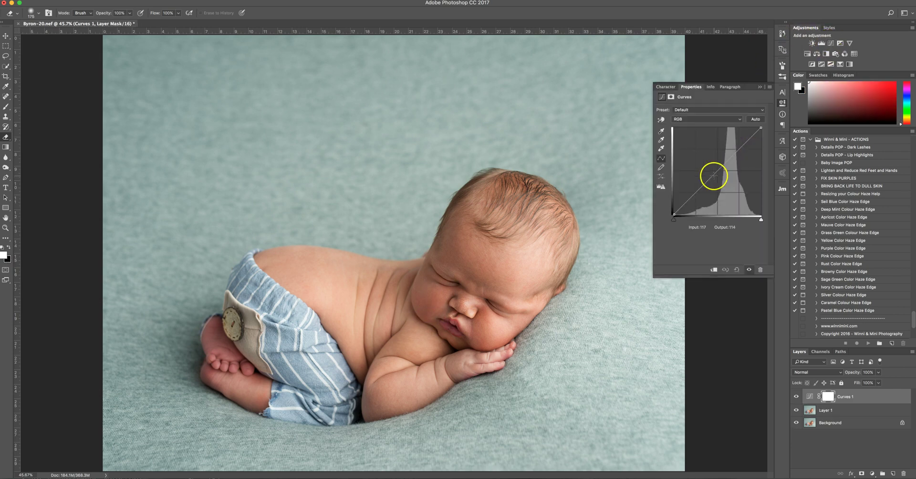
left_click_drag(712, 175, 712, 172)
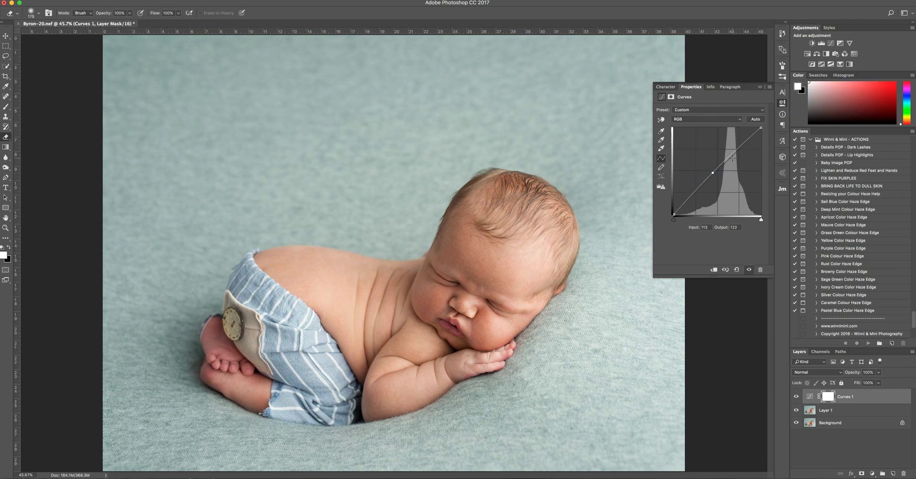
left_click(5, 107)
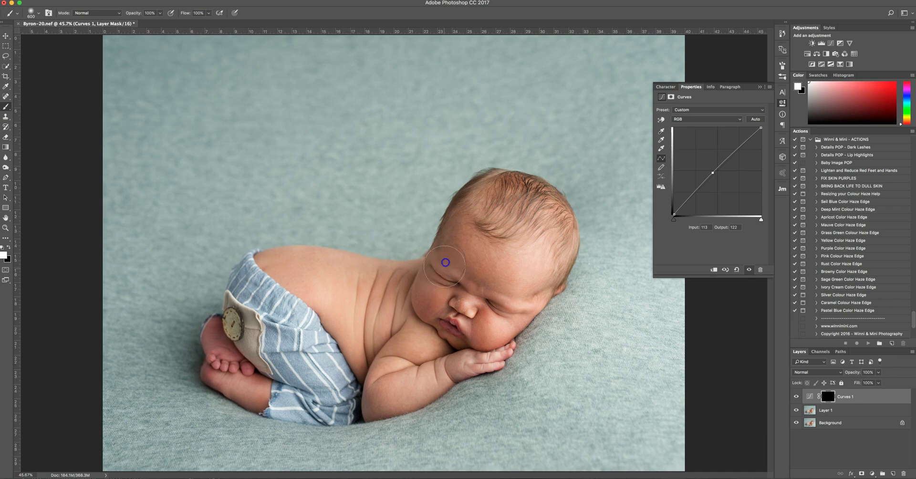
left_click(439, 265)
Compare the image with the Curves adjustment shown and hidden, and delete that adjustment layer.
left_click(796, 395)
left_click(796, 395)
left_click(795, 395)
left_click(794, 395)
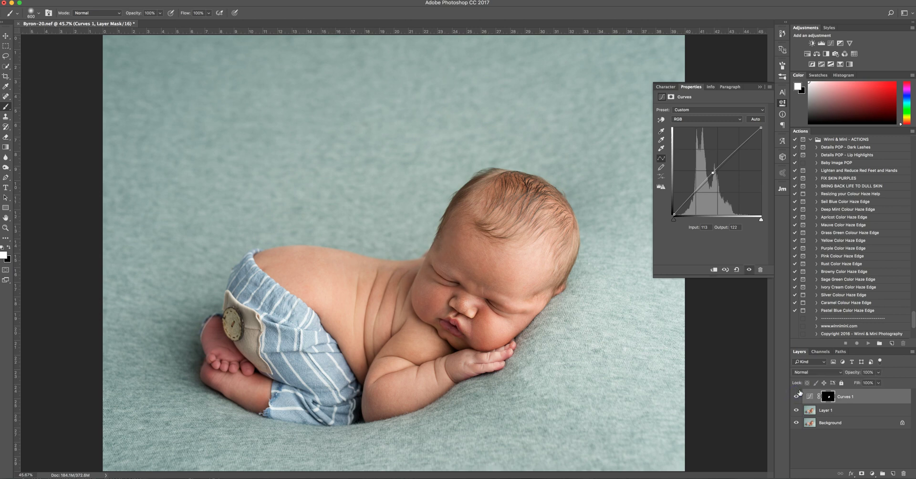
key("BackSpace")
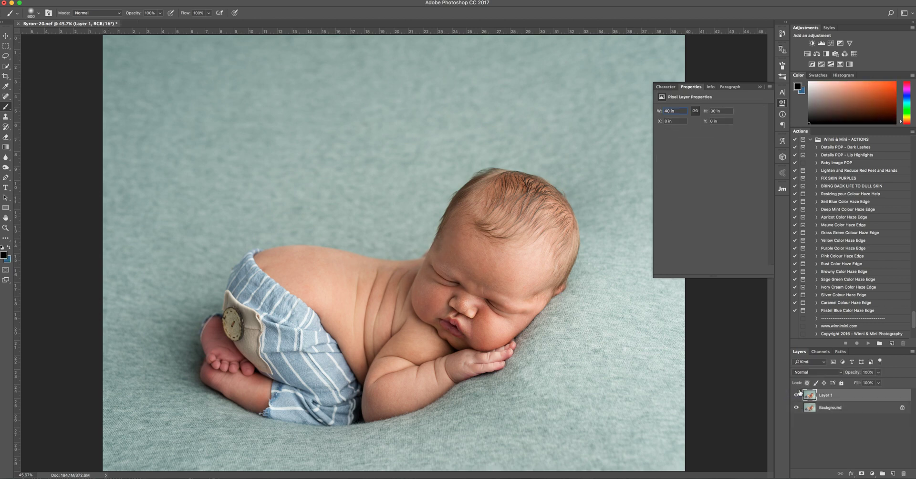
Merge and re-duplicate the portrait layer, and sample the blanket's grey-green colour as the foreground for the Gradient tool.
key("super+minus")
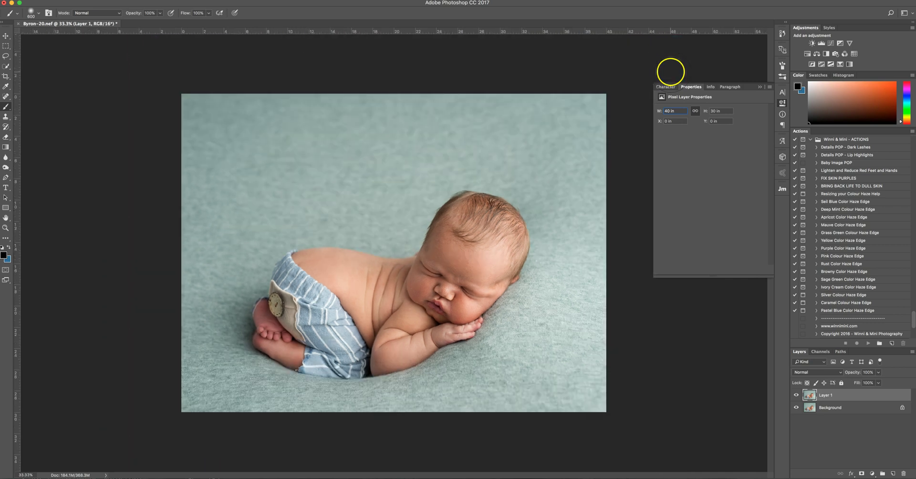
left_click(759, 87)
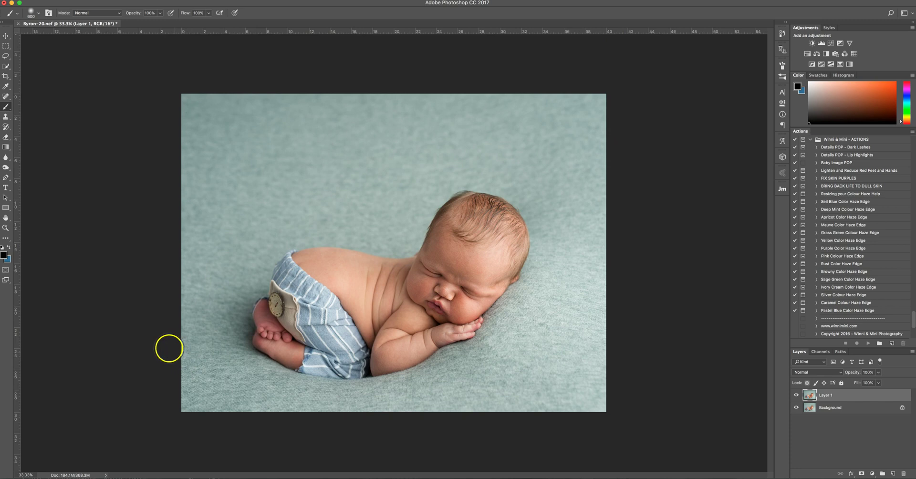
left_click(6, 149)
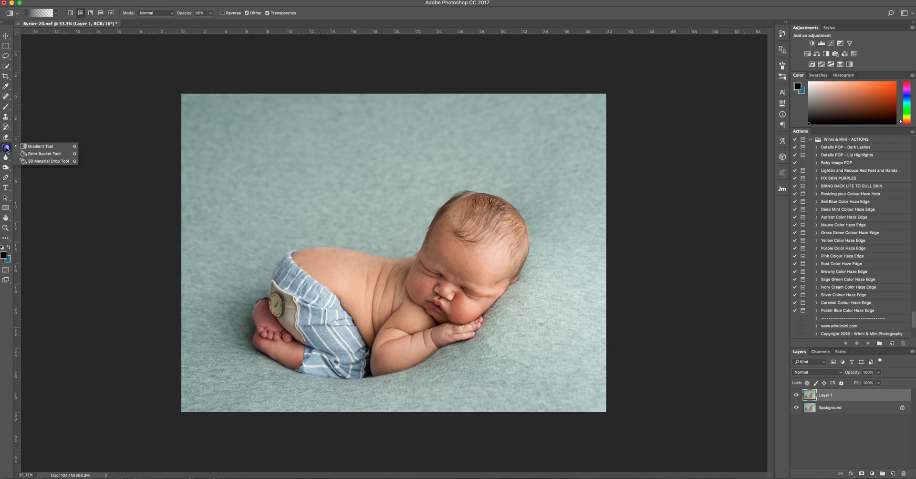
left_click(22, 147)
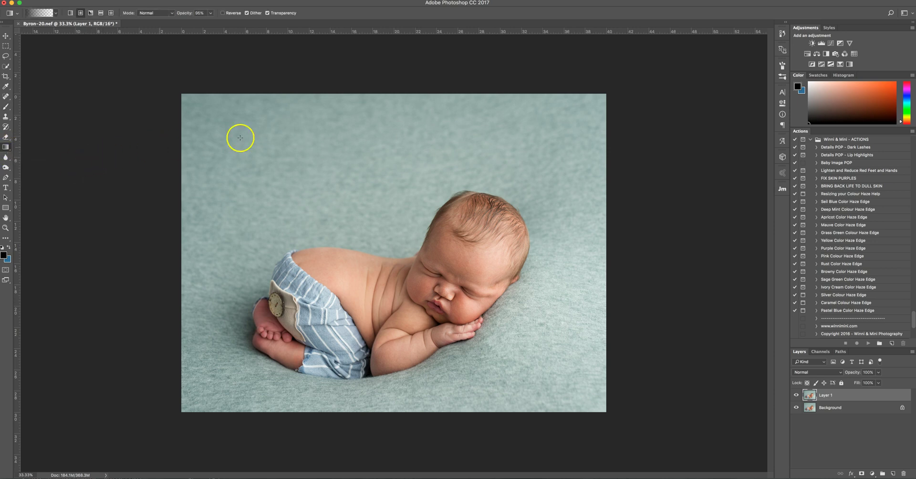
key("super+e")
key("super+j")
left_click(445, 121)
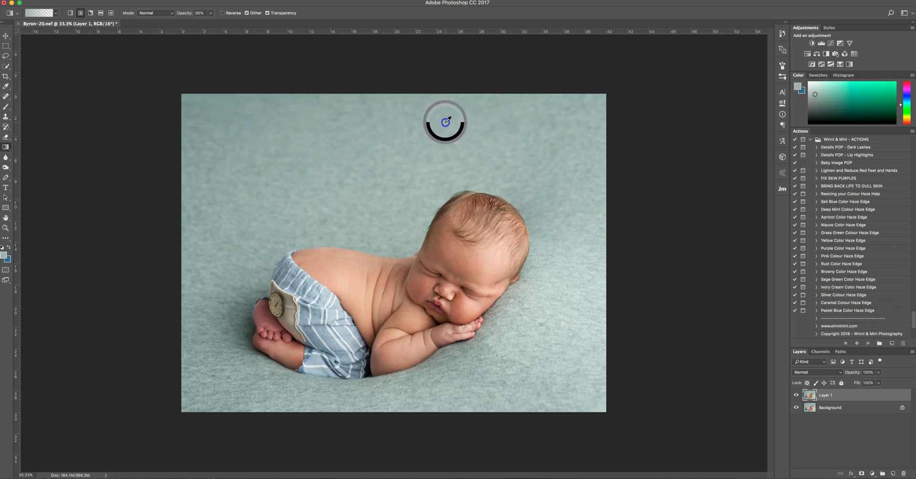
Lay radial gradients in the sampled blanket colour from the photo's upper left and lower left corners toward the baby.
left_click_drag(162, 81, 345, 211)
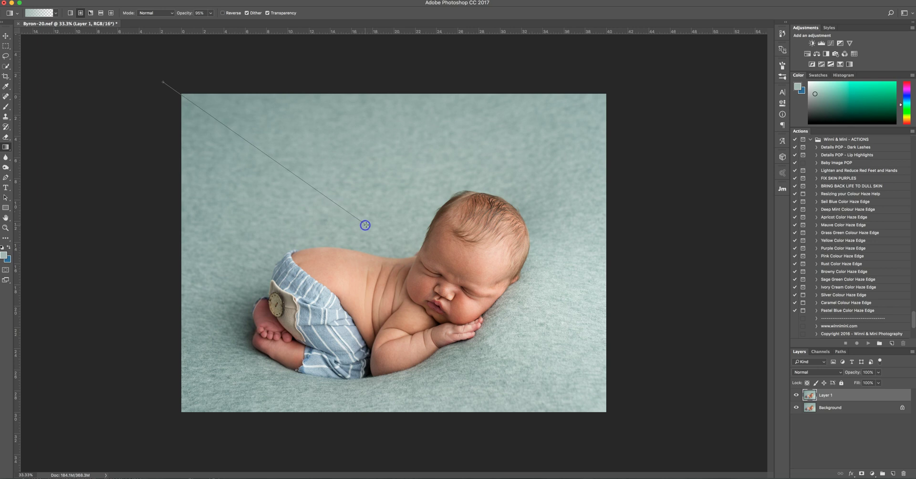
left_click_drag(366, 224, 365, 225)
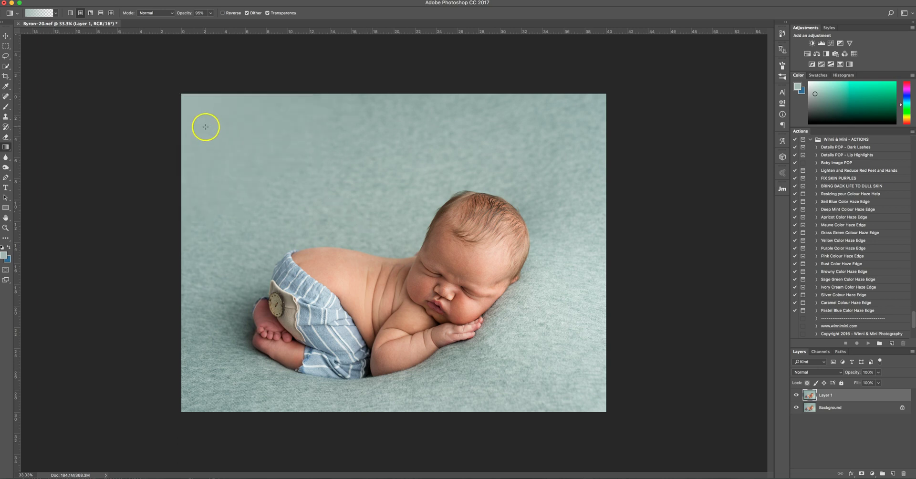
left_click(80, 13)
left_click_drag(177, 425, 282, 356)
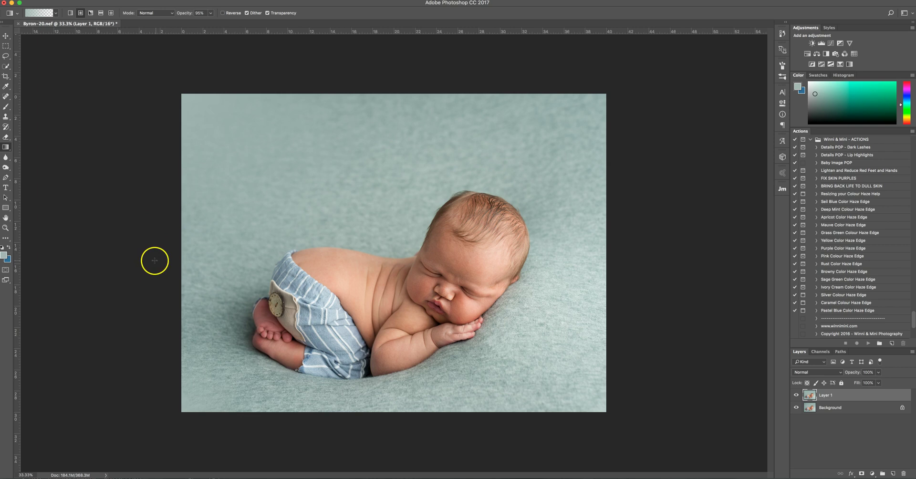
Add more radial blanket-coloured gradients over the photo's upper right and lower right corners, lower and left edges, and the area above the baby.
left_click_drag(626, 70, 443, 177)
mouse_move(637, 409)
left_mouse_down()
mouse_move(566, 380)
mouse_move(480, 405)
left_mouse_up()
left_click_drag(502, 356, 317, 424)
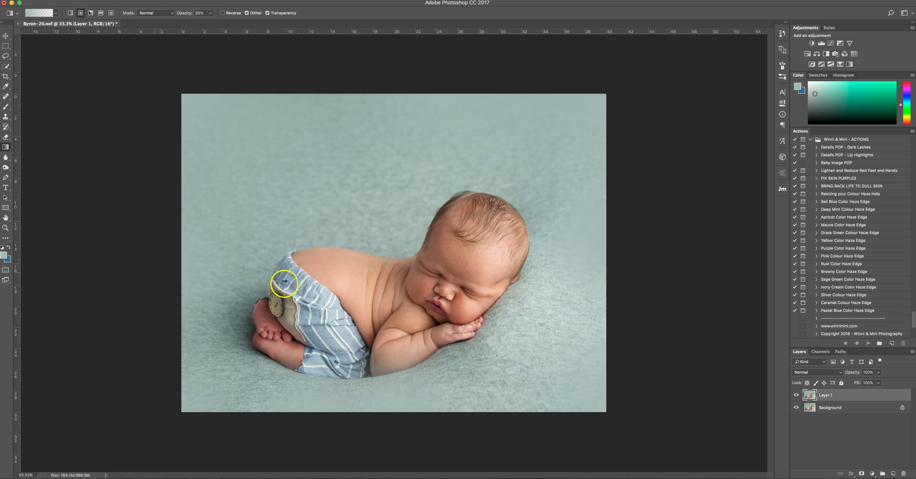
left_click_drag(157, 382, 252, 324)
left_click_drag(279, 80, 418, 236)
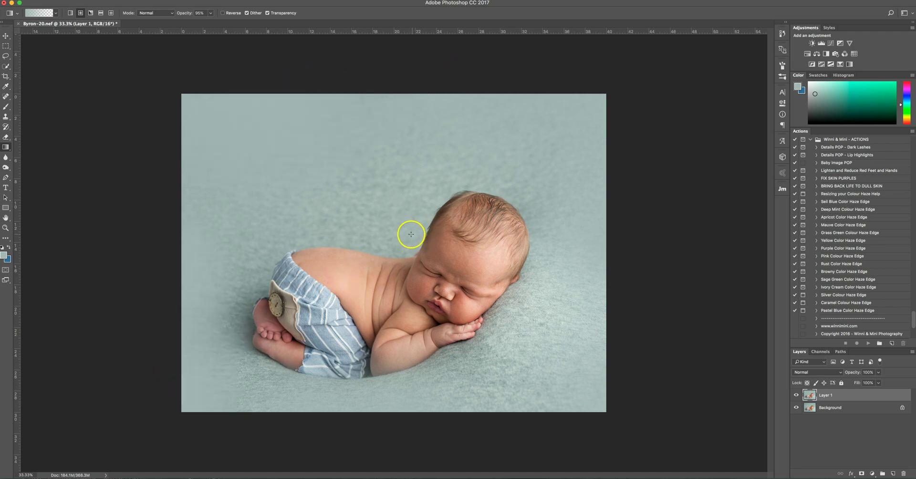
Add a mask to the gradient layer and paint black over the baby's head, body and shorts to remove the haze there.
left_click(862, 474)
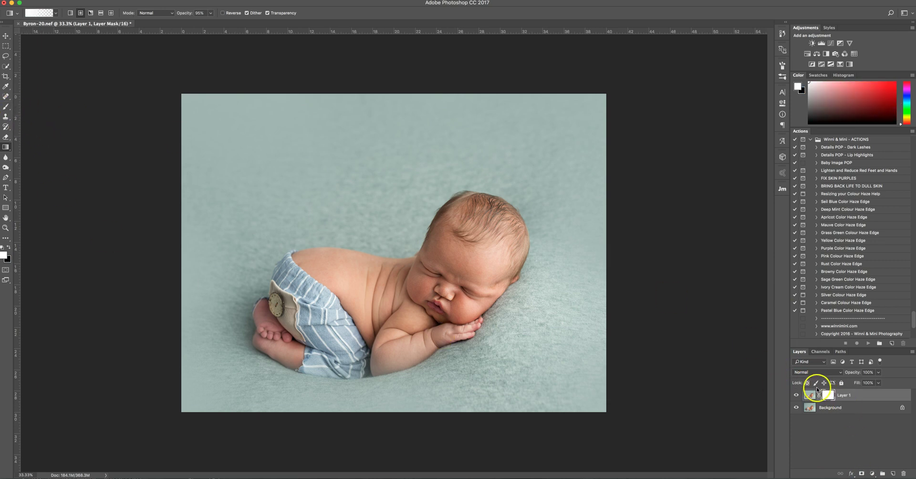
left_click(6, 106)
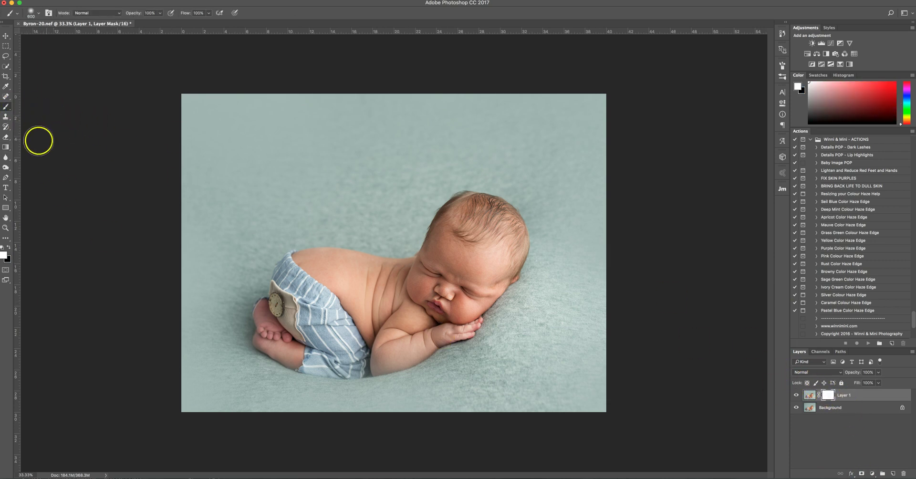
key("x")
mouse_move(485, 305)
left_mouse_down()
mouse_move(462, 259)
mouse_move(466, 204)
left_mouse_up()
mouse_move(477, 300)
left_mouse_down()
mouse_move(445, 333)
mouse_move(415, 339)
left_mouse_up()
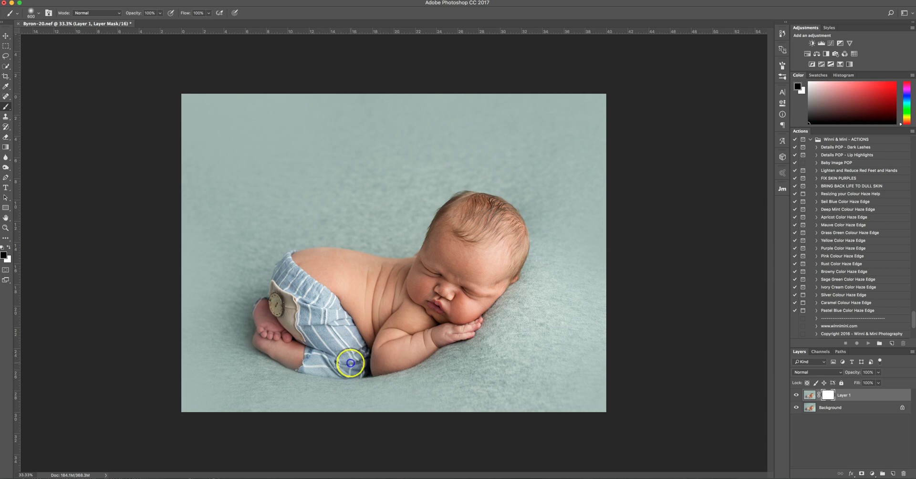
mouse_move(289, 287)
left_mouse_down()
mouse_move(371, 269)
mouse_move(403, 282)
mouse_move(360, 324)
mouse_move(302, 304)
left_mouse_up()
left_click_drag(334, 341, 433, 317)
mouse_move(468, 224)
left_mouse_down()
mouse_move(507, 154)
mouse_move(477, 177)
left_mouse_up()
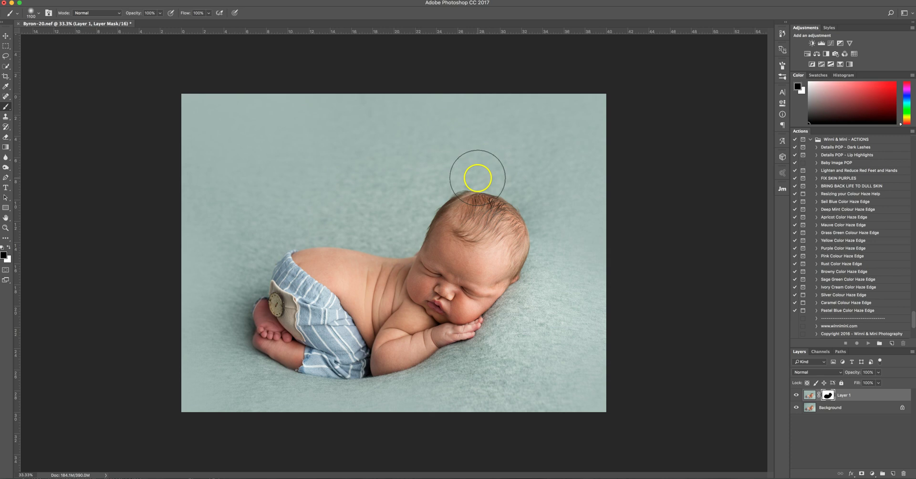
Display the mask as a red overlay and extend the painted coverage around the baby's head.
key("backslash")
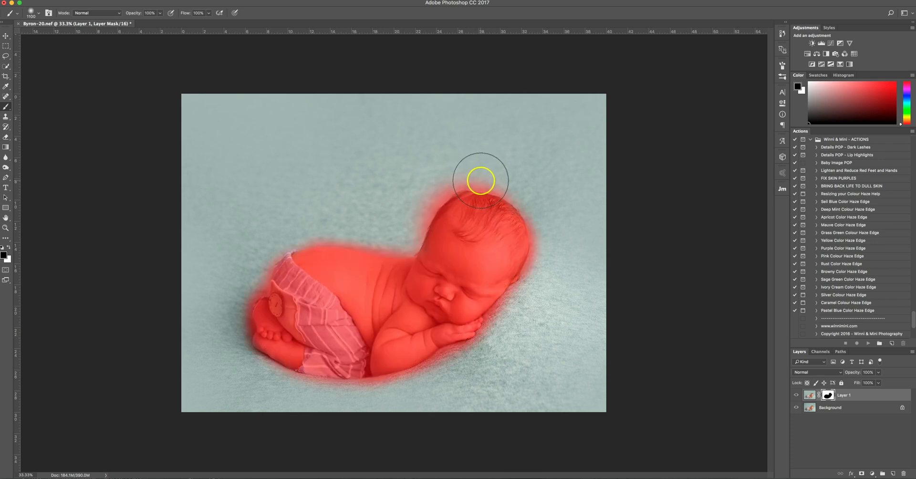
left_click(795, 396)
left_click(795, 395)
left_click(795, 396)
left_click(794, 394)
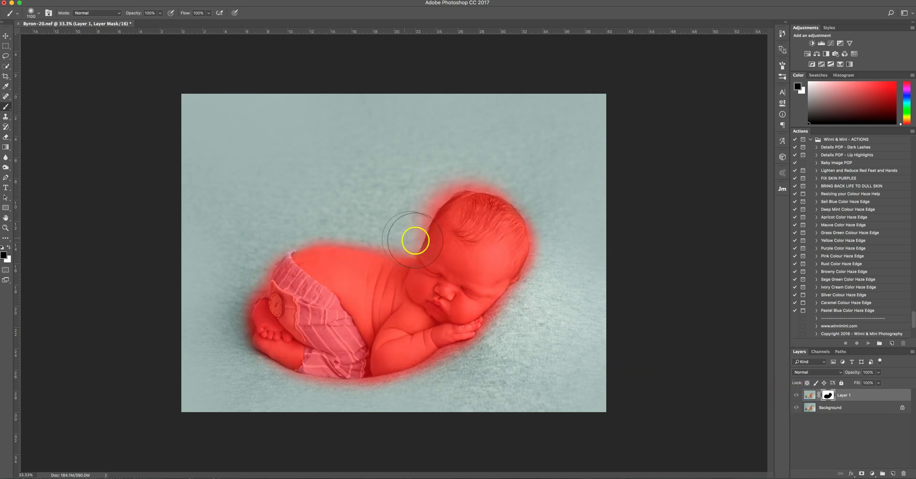
left_click(795, 395)
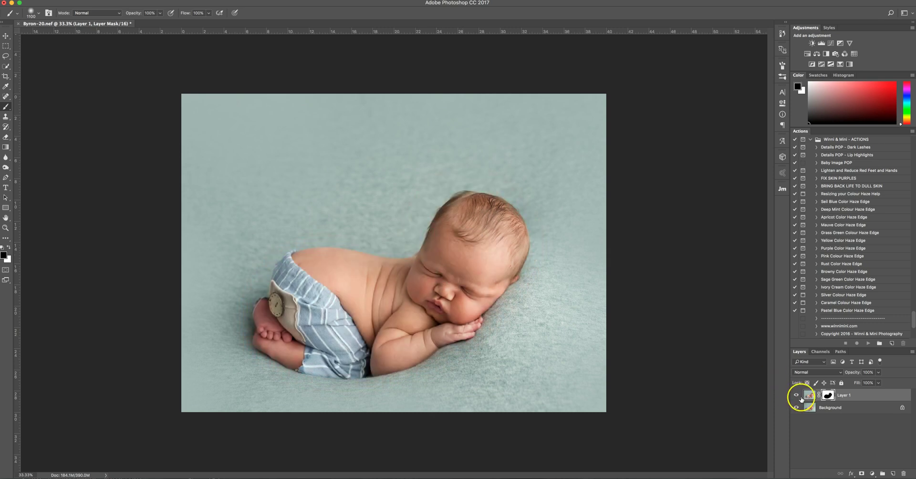
Lower the haze layer's opacity to 33% and toggle its visibility to compare the background before and after.
left_click(796, 396)
left_click(796, 396)
left_click(796, 396)
left_click_drag(802, 374, 815, 375)
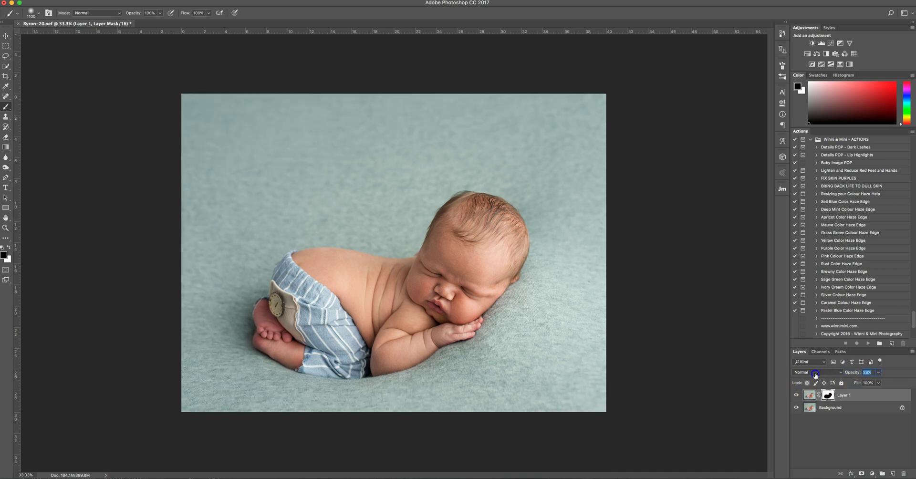
left_click(796, 395)
left_click(797, 395)
Merge the masked haze layer into the Background and duplicate the result as a new layer.
key("ctrl+alt+z")
key("ctrl+alt+z")
key("ctrl+alt+z")
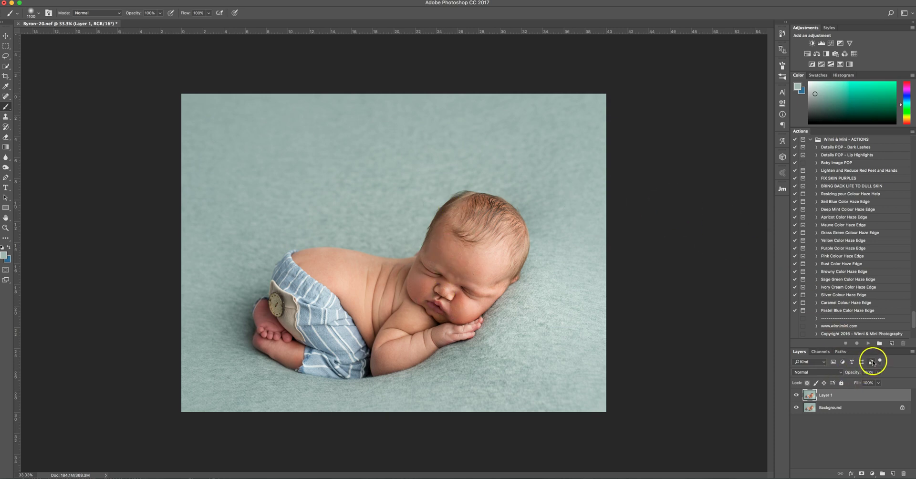
key("Delete")
key("super+j")
Sharpen the duplicate layer with Unsharp Mask at amount 77%, radius 4.9 pixels and threshold 0, previewing the baby's face.
left_click(157, 0)
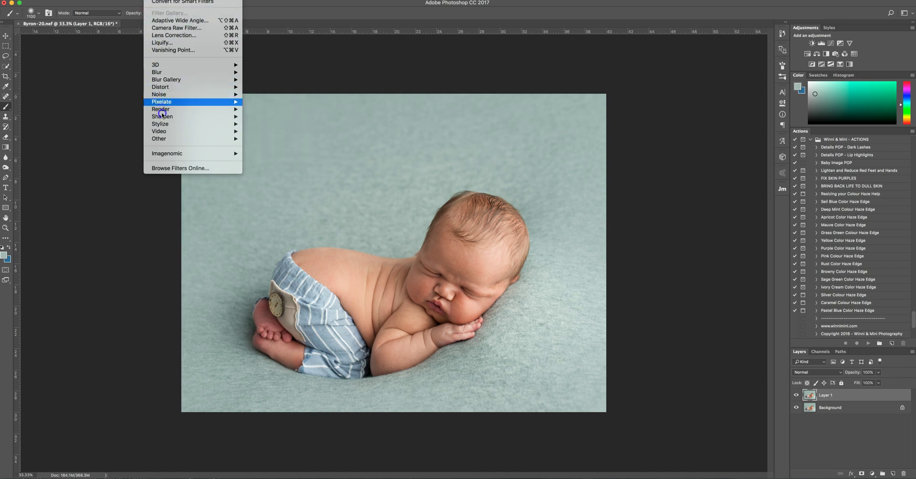
mouse_move(166, 117)
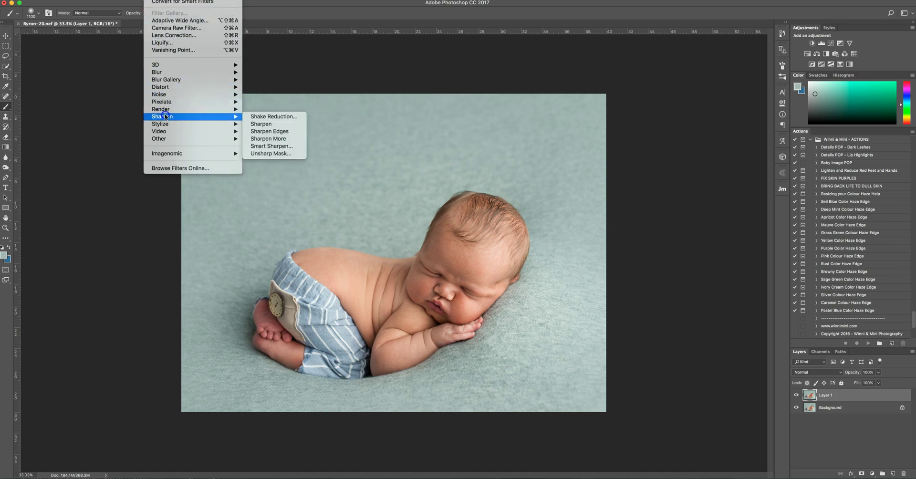
left_click(263, 153)
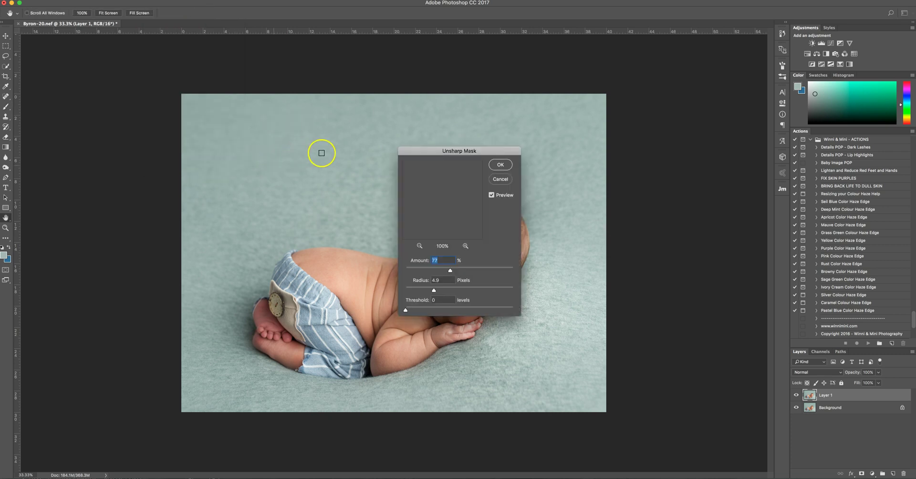
left_click_drag(454, 149, 631, 151)
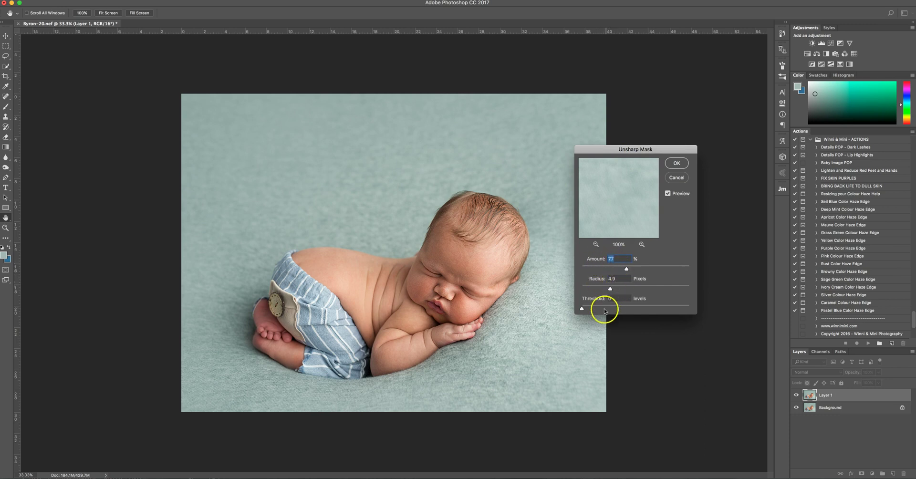
left_click_drag(633, 202, 563, 276)
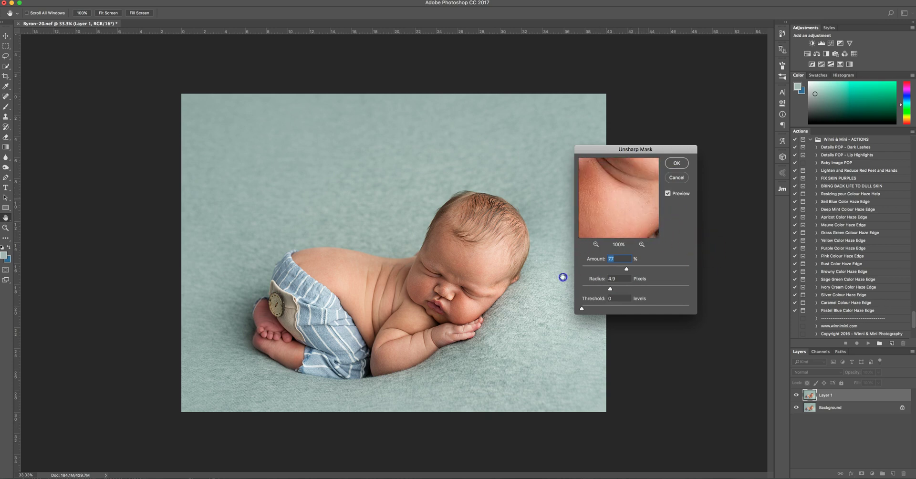
left_click_drag(617, 197, 683, 241)
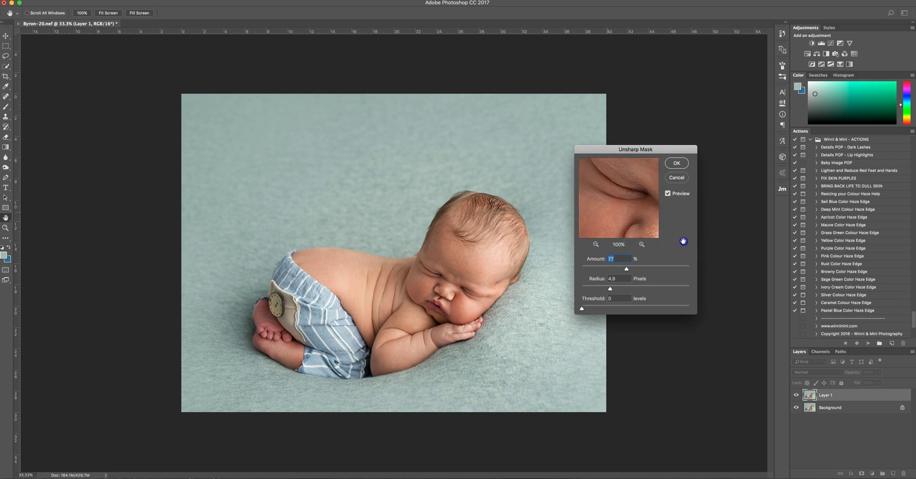
left_click(675, 163)
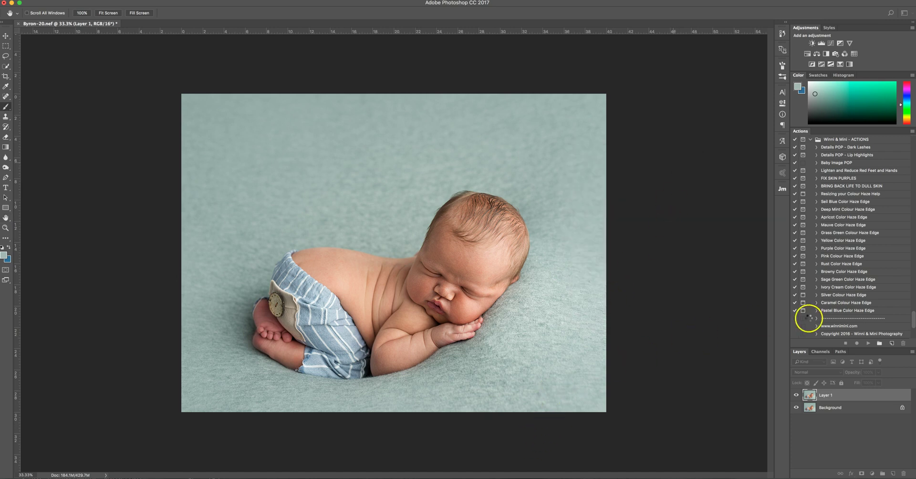
Hide the sharpened layer behind a black mask and paint white over the baby's eyes and lips with an 80-pixel brush.
left_click(861, 473)
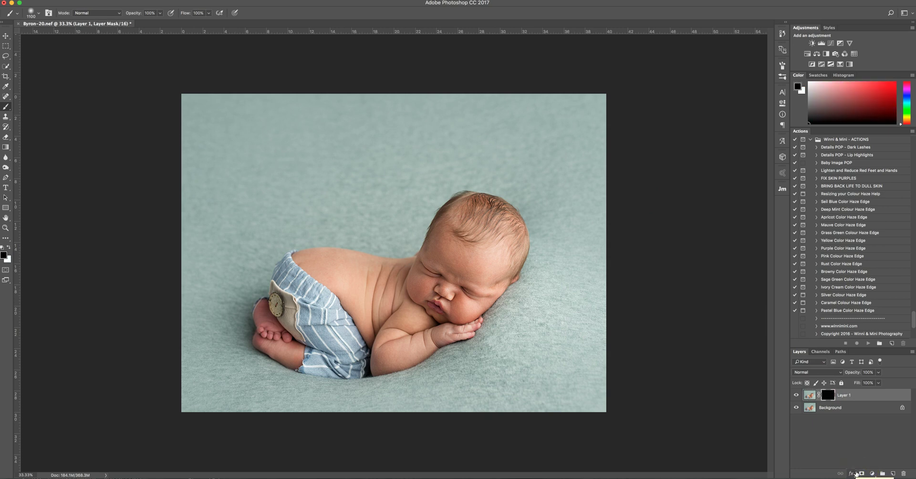
key("super+equal")
key("super+equal")
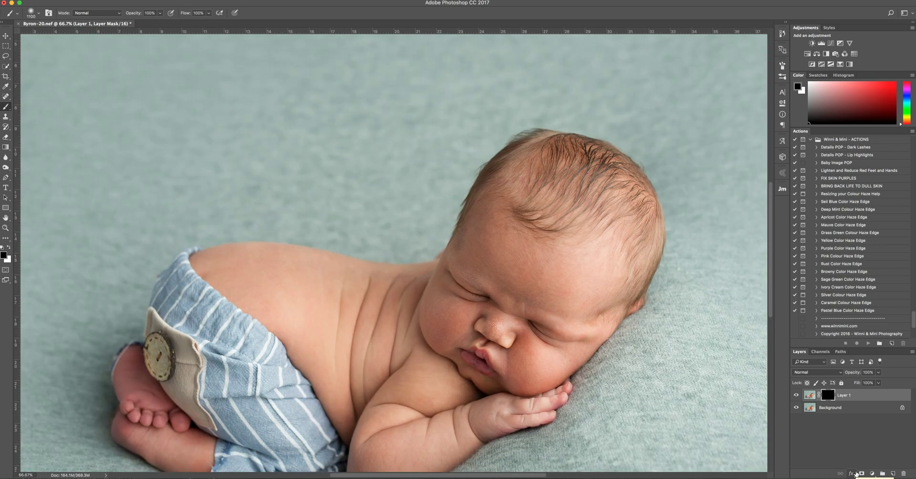
key("x")
key("bracketleft")
key("bracketleft")
key("bracketleft")
key("bracketleft")
key("bracketleft")
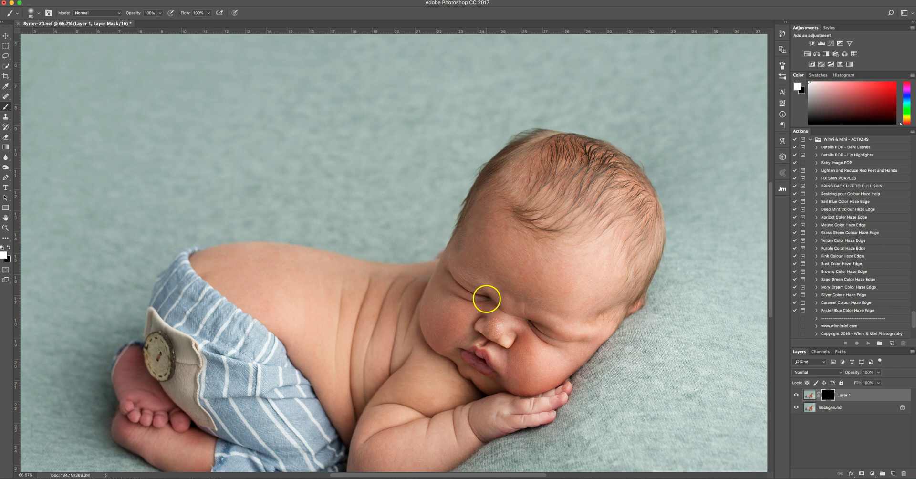
left_click(533, 324)
left_click(487, 371)
Reveal the sharpening on the baby's hands with a larger brush and lower the sharpened layer's opacity to 45%.
key("bracketright")
key("bracketright")
key("bracketright")
key("bracketright")
key("bracketright")
left_click(547, 403)
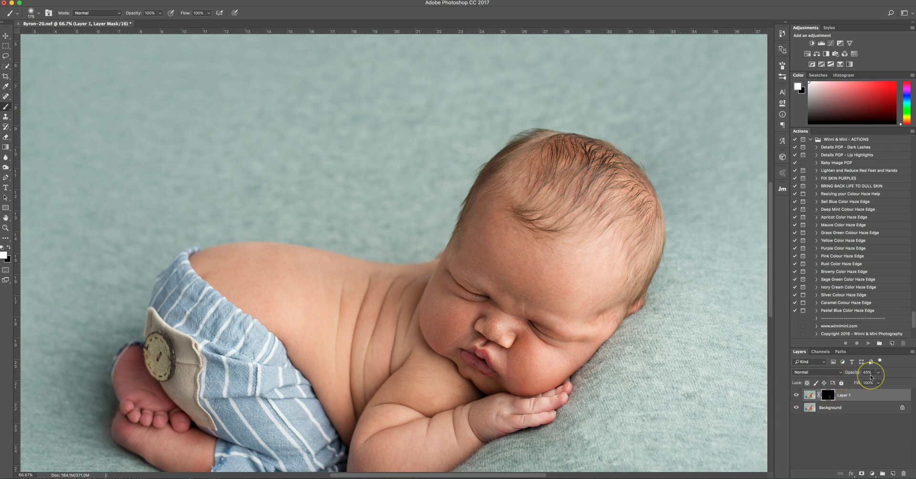
Merge the masked sharpened layer into the Background and fit the whole portrait in view.
key("super+minus")
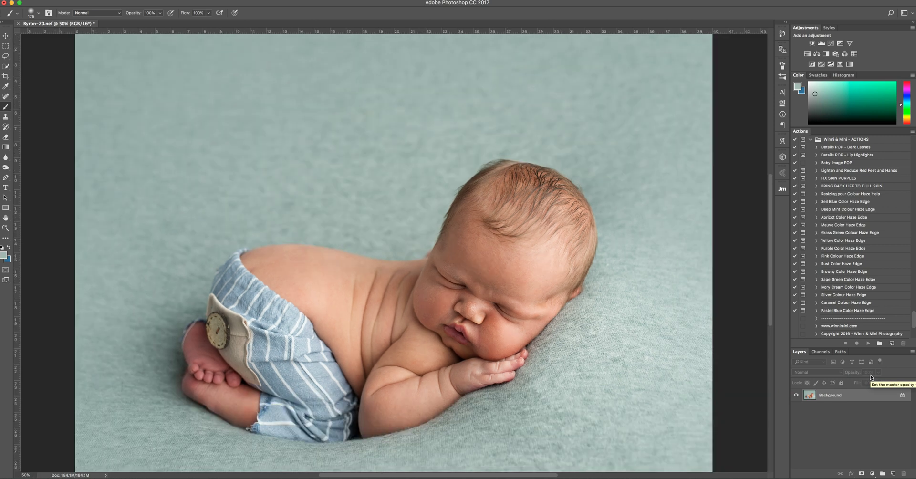
key("super+0")
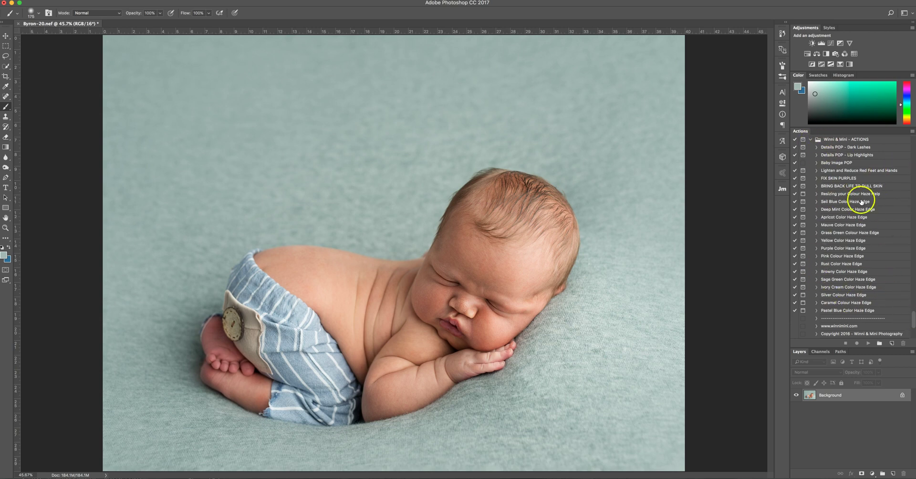
mouse_move(912, 318)
left_mouse_down()
mouse_move(913, 306)
mouse_move(912, 316)
left_mouse_up()
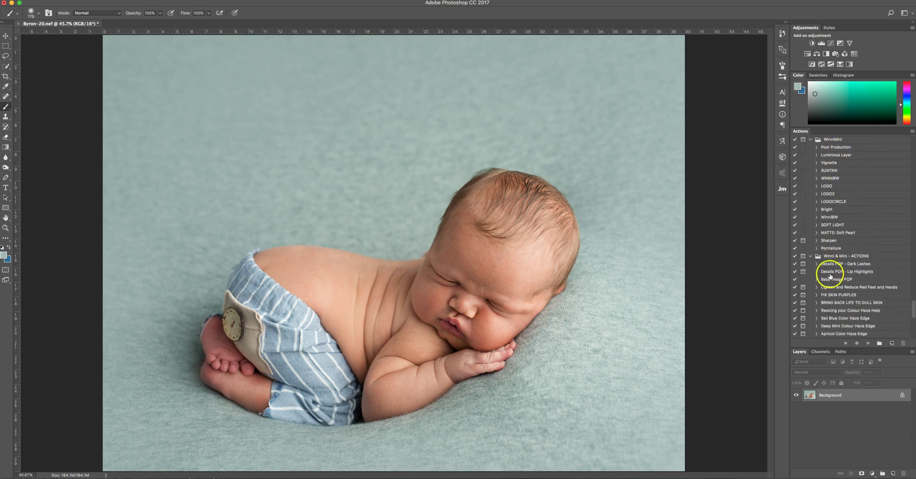
left_click_drag(909, 316, 910, 323)
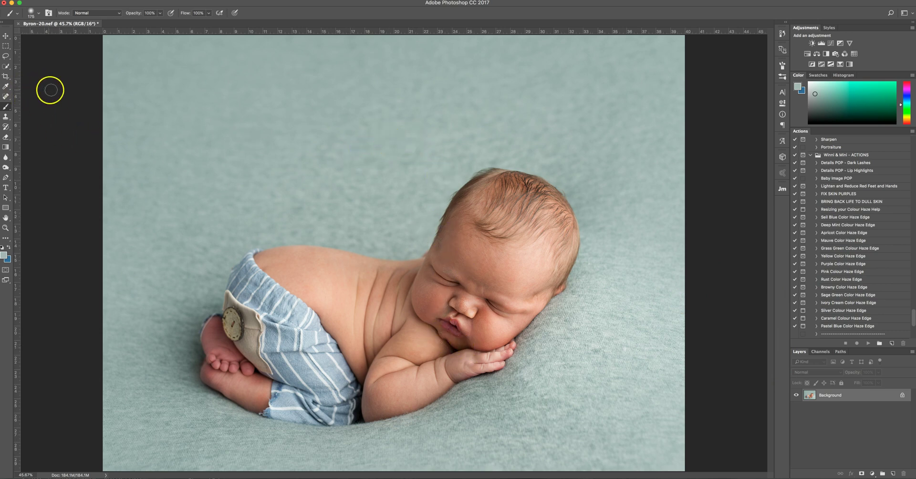
Add a Vibrance adjustment layer above the Background and raise its vibrance to +7.
key("super+minus")
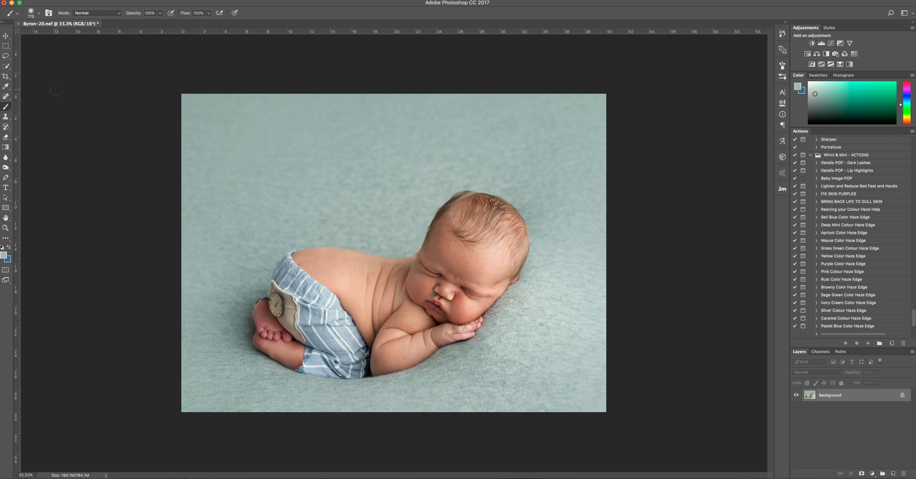
left_click(850, 44)
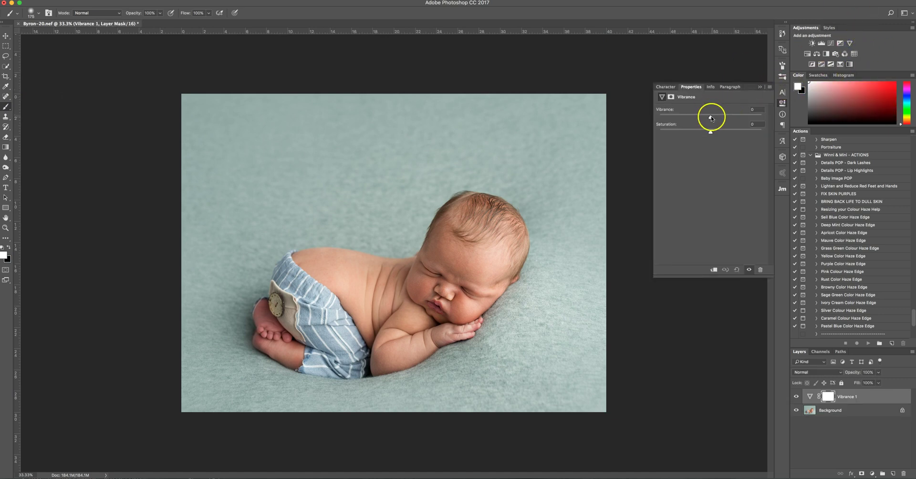
left_click_drag(714, 118, 713, 117)
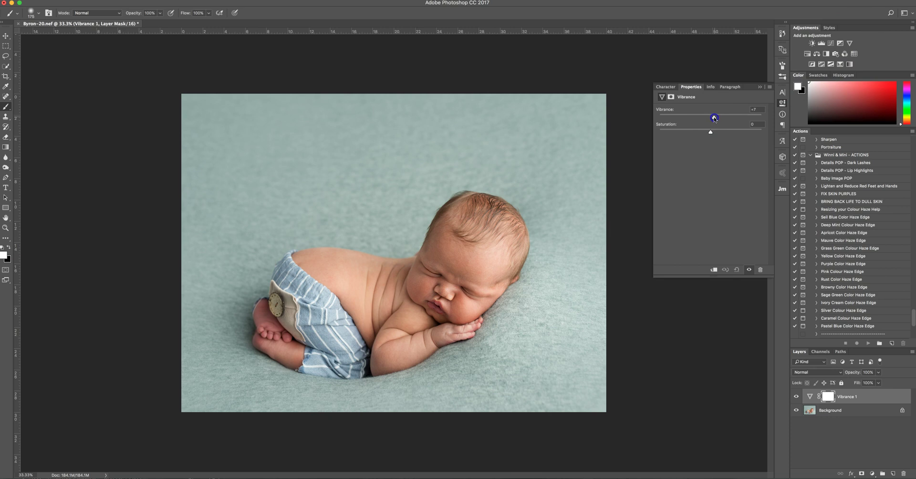